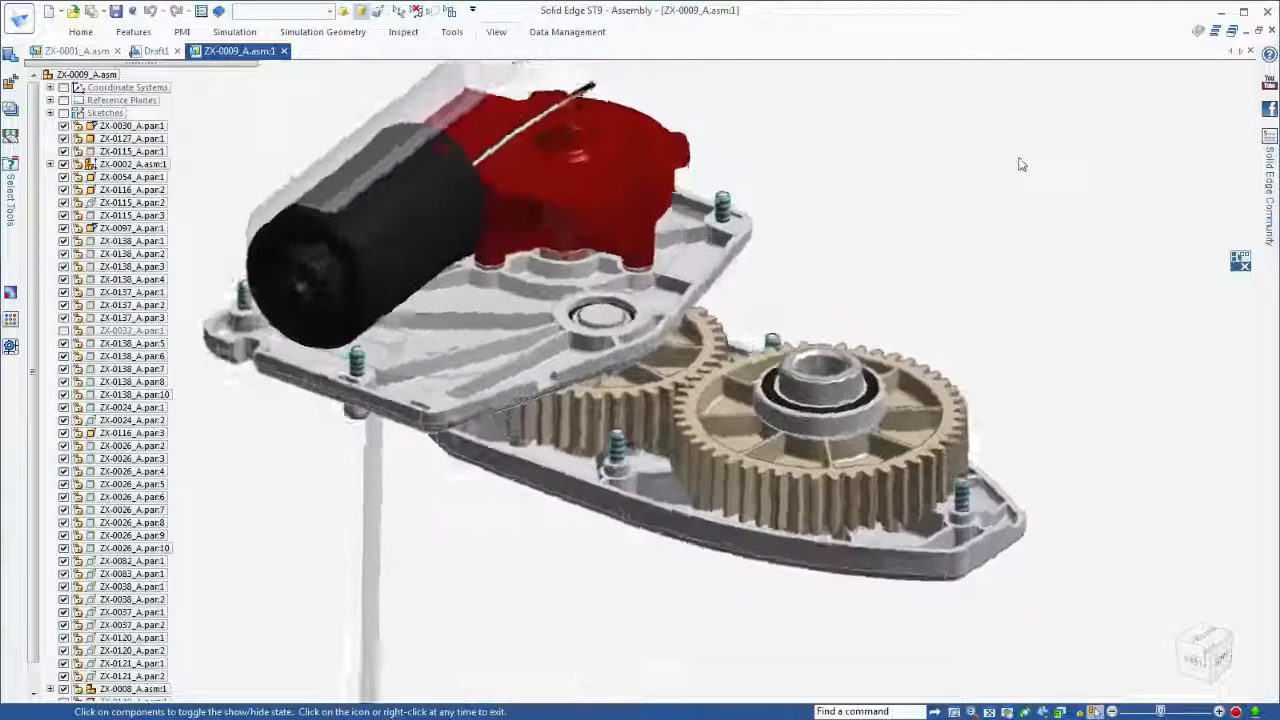
# Hide the lower housing's screws ZX-0138_A.par:1 and ZX-0138_A.par:2, and toggle the large gear off and back on.
pyautogui.click(538, 393)
pyautogui.click(737, 401)
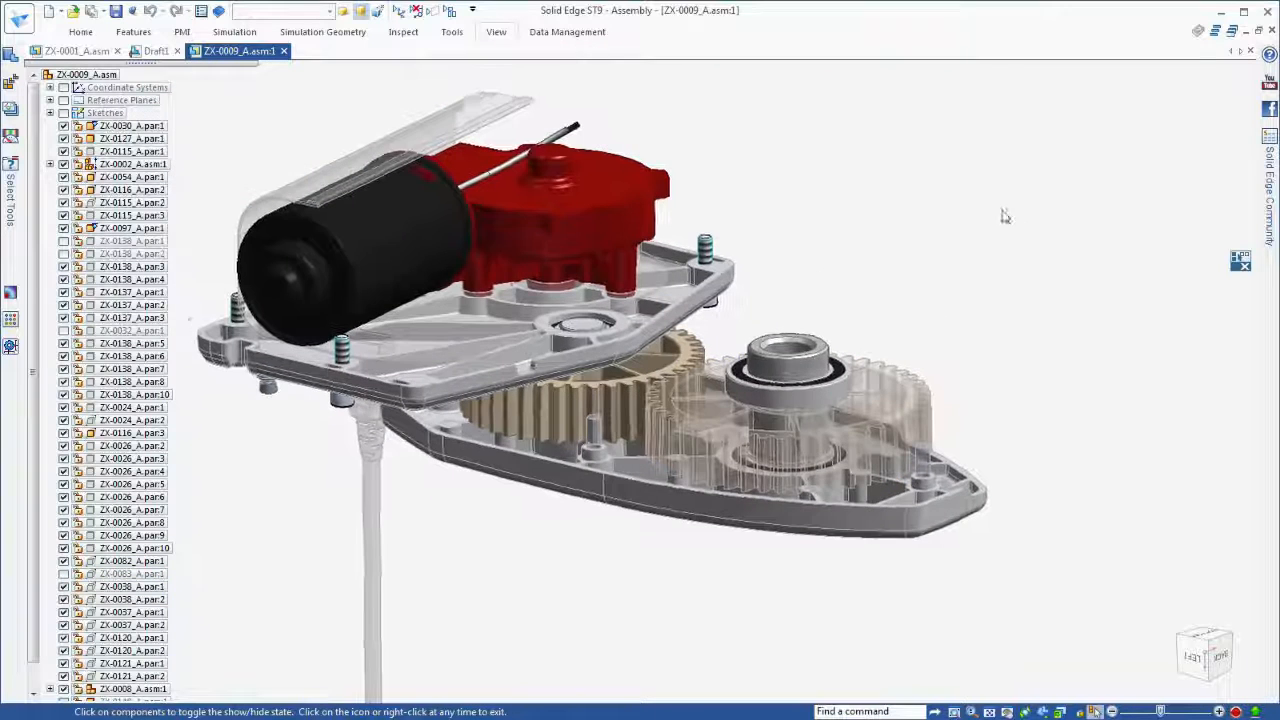
pyautogui.click(925, 396)
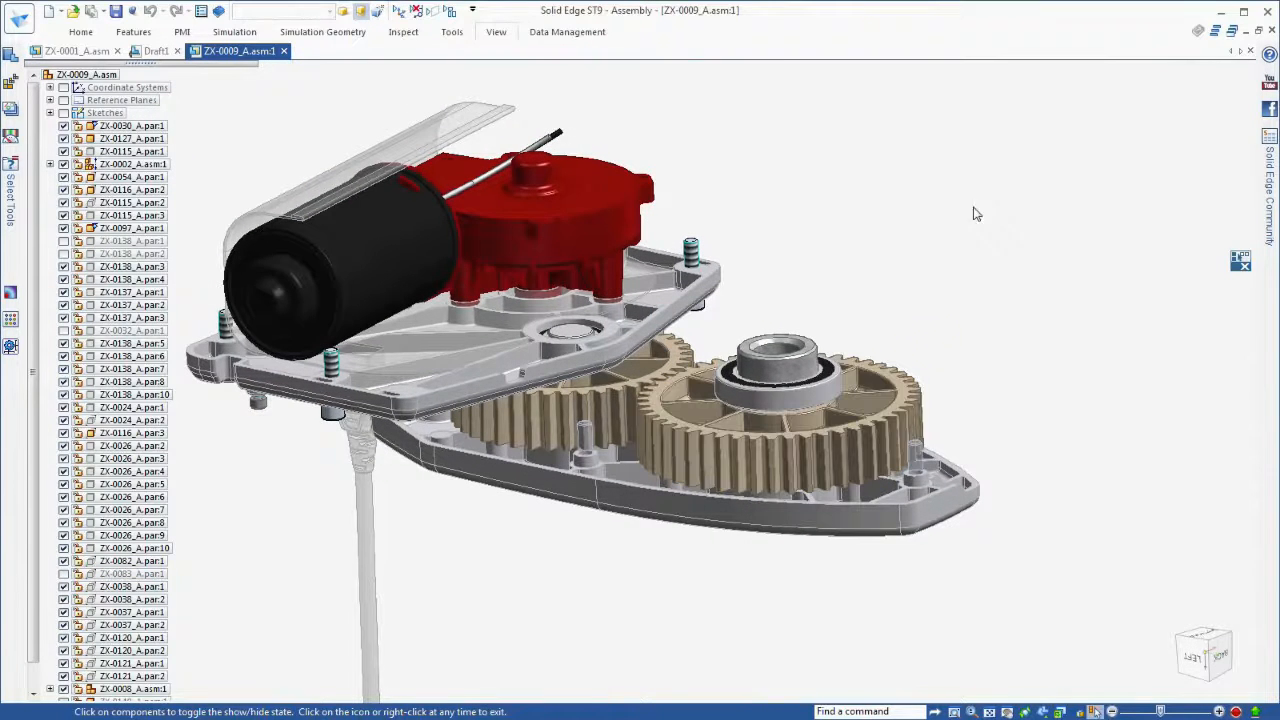
pyautogui.rightClick(970, 178)
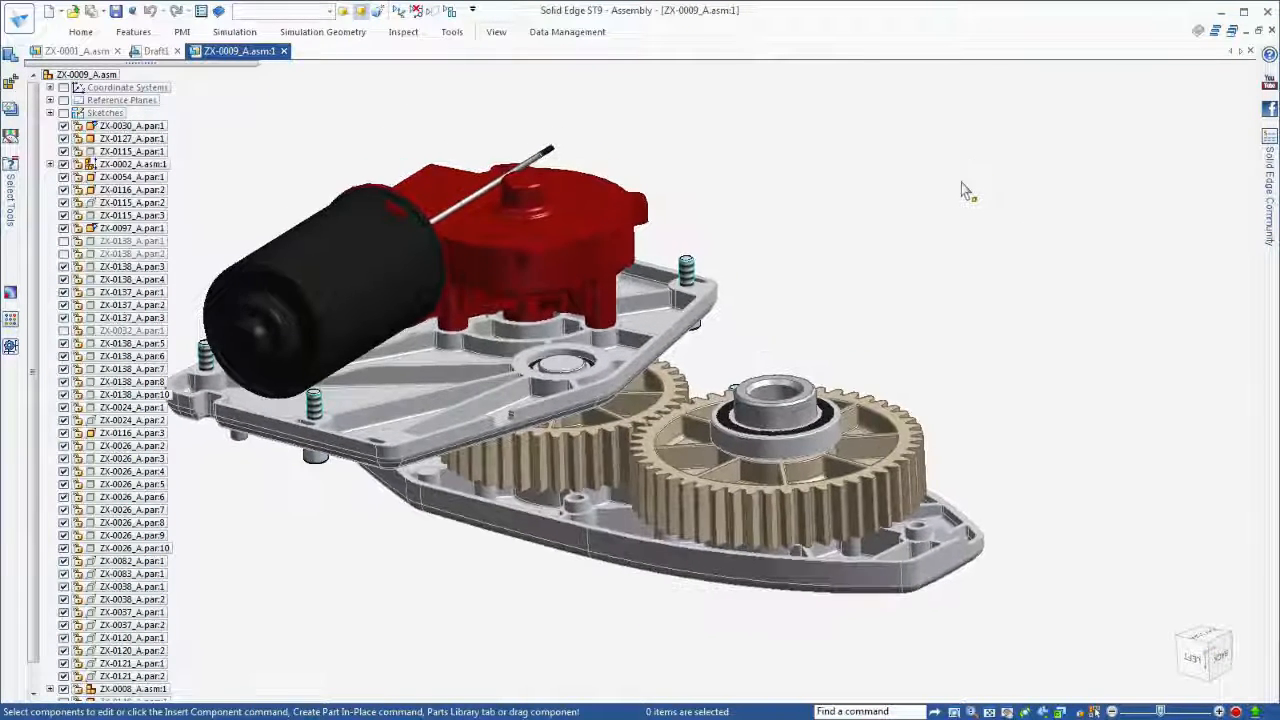
# Open the Assembly Relationships Manager for ZX-0009_A.asm and enlarge its window to look through the relationships.
pyautogui.rightClick(963, 186)
pyautogui.click(1040, 507)
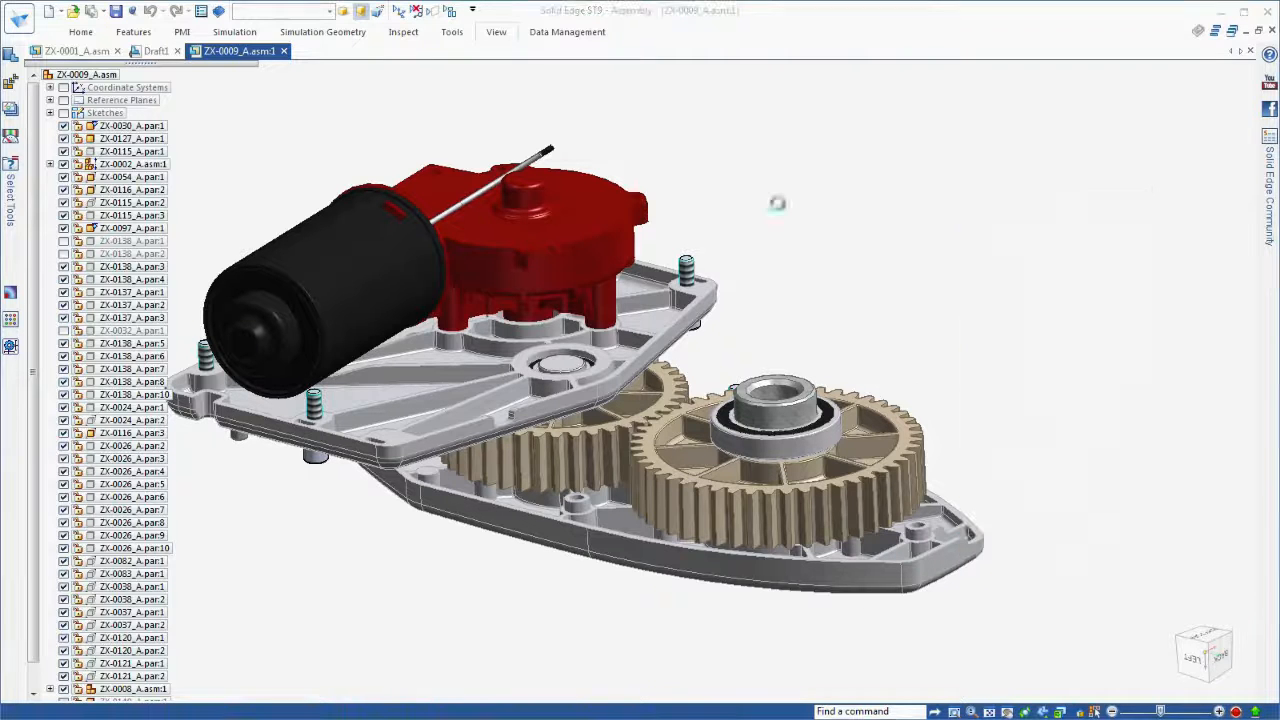
pyautogui.moveTo(1150, 501); pyautogui.dragTo(1170, 582)
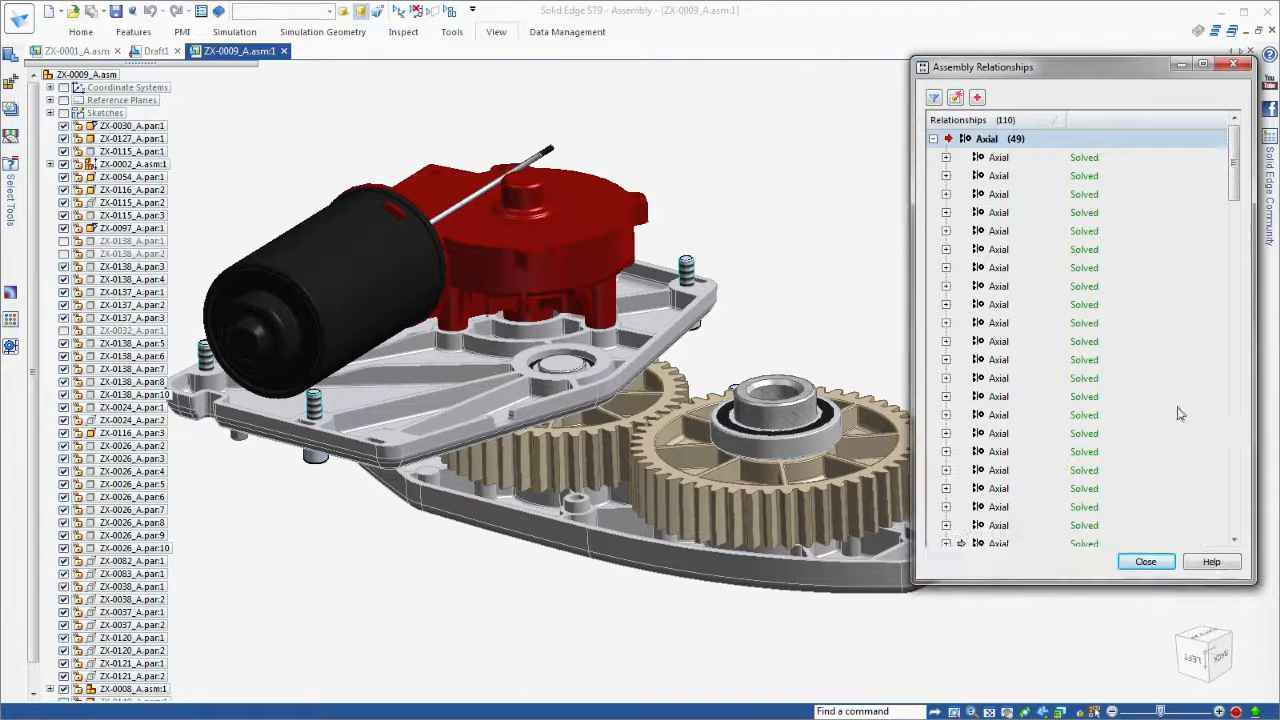
pyautogui.moveTo(1234, 172); pyautogui.dragTo(1262, 150)
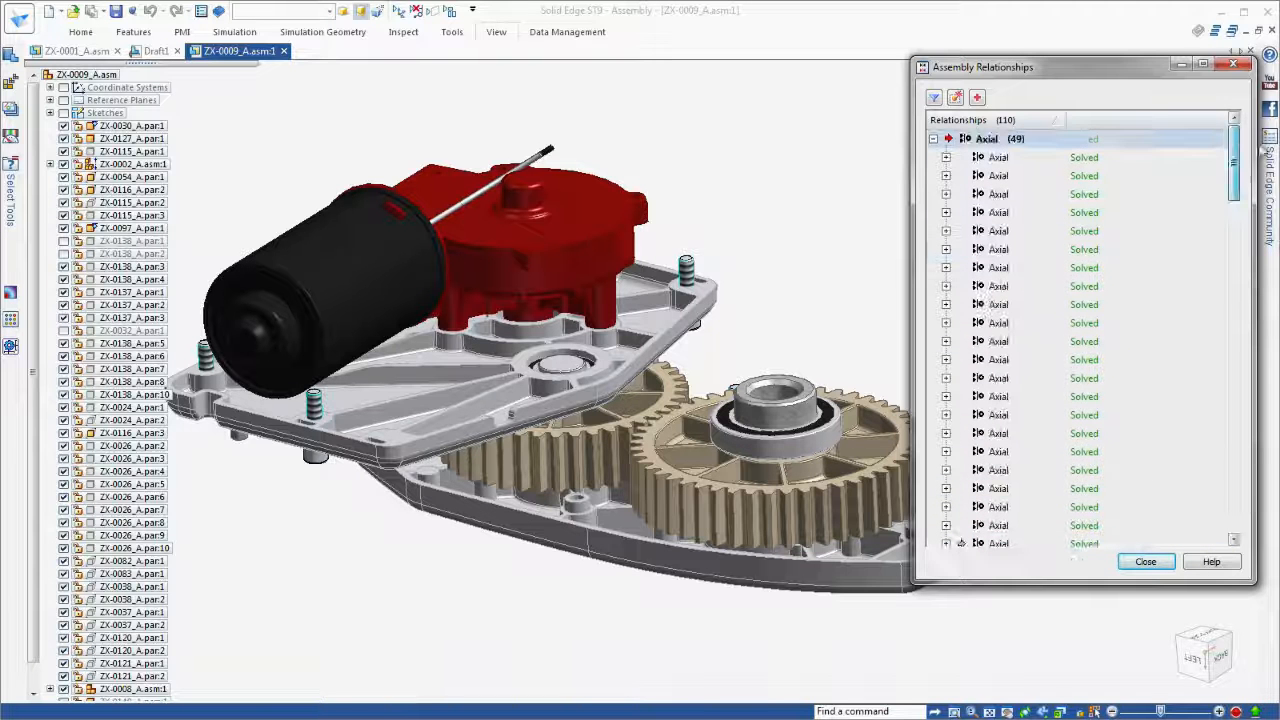
# Group the listed assembly relationships by component, and return the list to grouping by type.
pyautogui.rightClick(1045, 120)
pyautogui.moveTo(1120, 258)
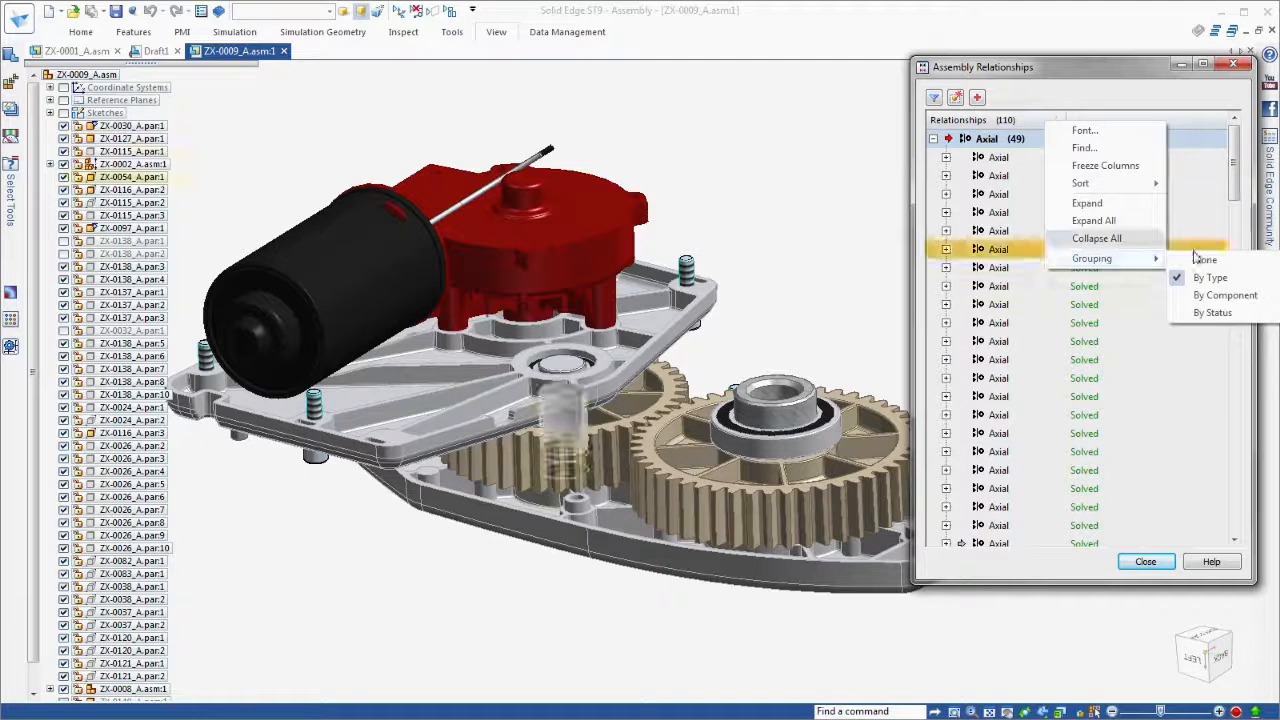
pyautogui.click(1200, 295)
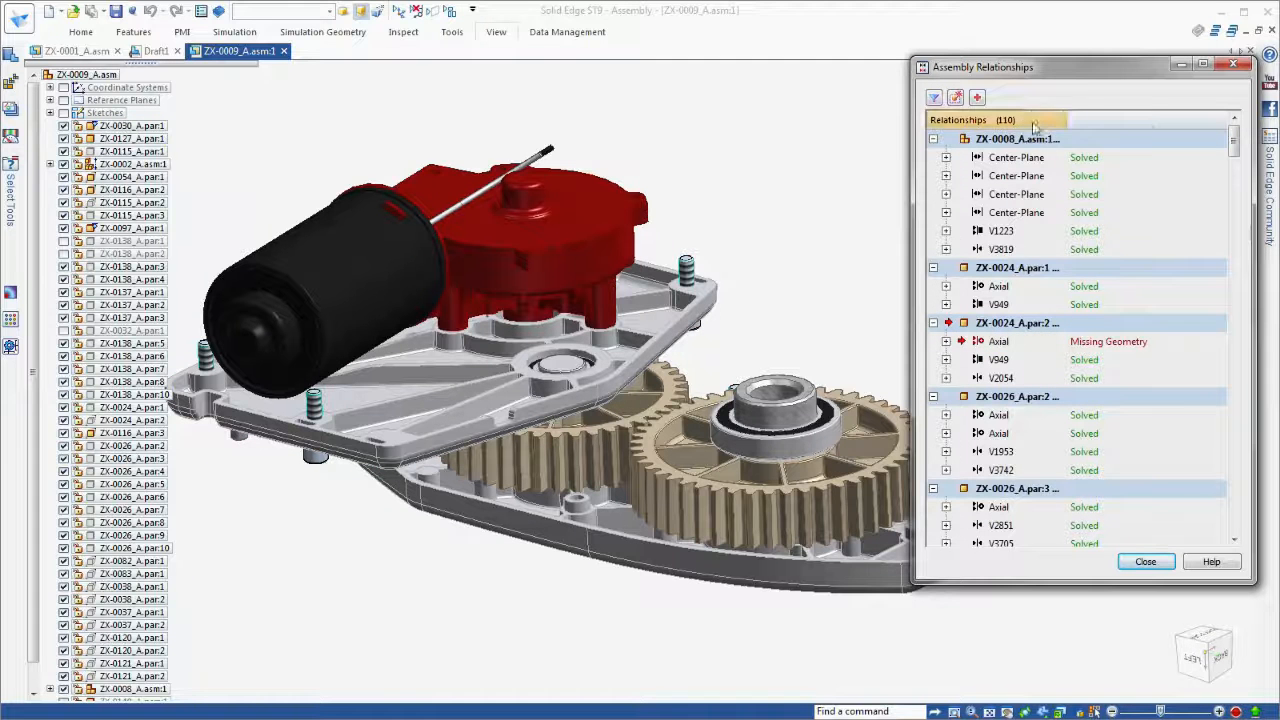
pyautogui.rightClick(1035, 122)
pyautogui.moveTo(1120, 260)
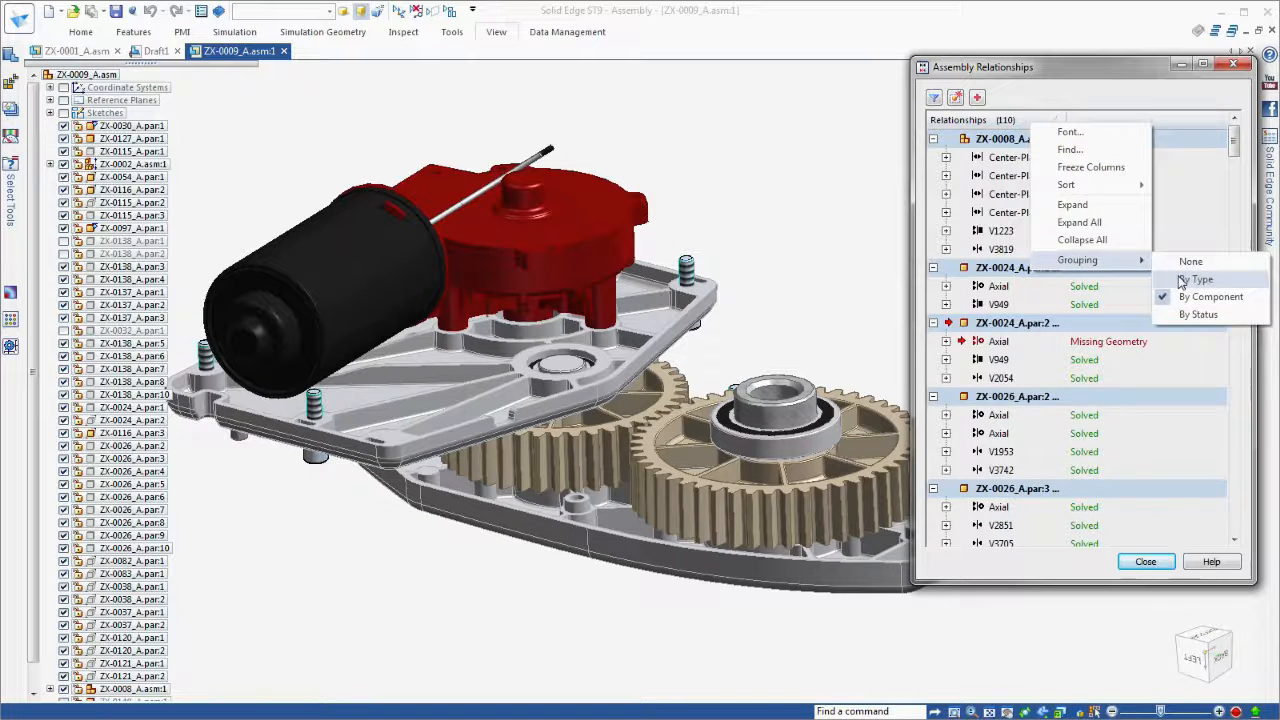
pyautogui.click(1196, 279)
# Filter the relationships to problem statuses such as Suppressed and Missing Geometry, and repair the assembly by keeping the faulty relationships suppressed.
pyautogui.click(933, 98)
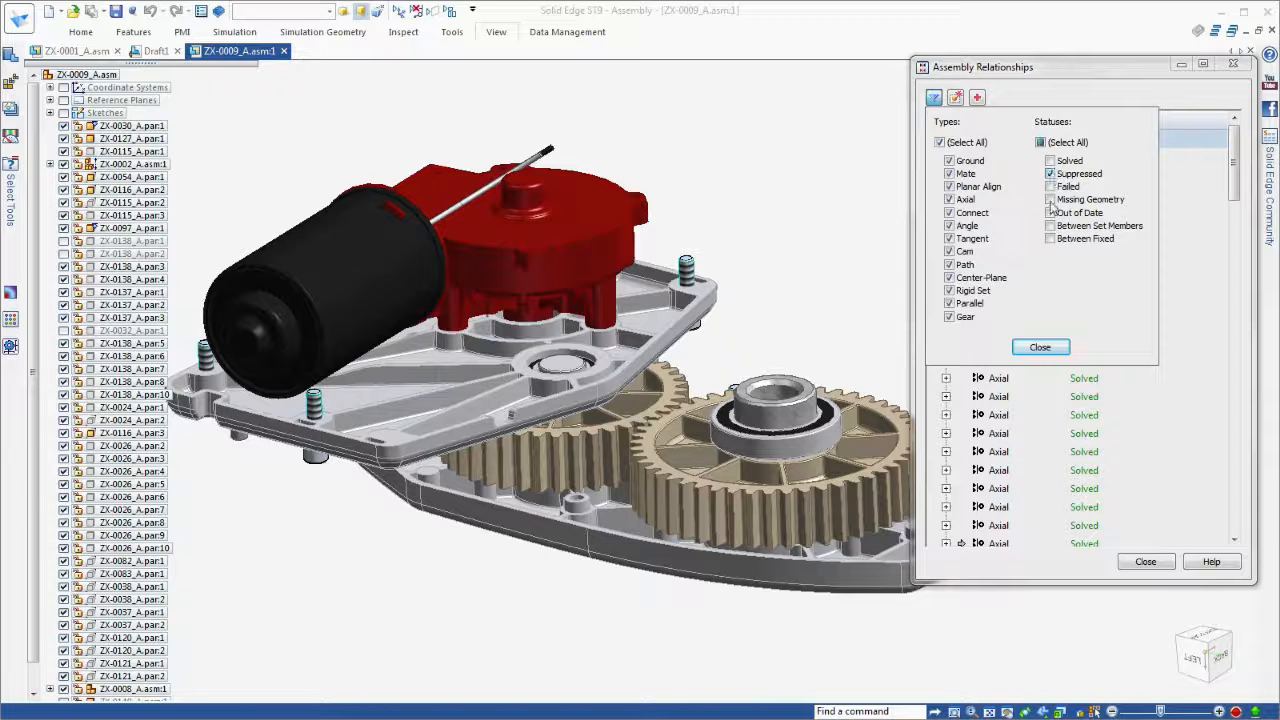
pyautogui.click(1042, 347)
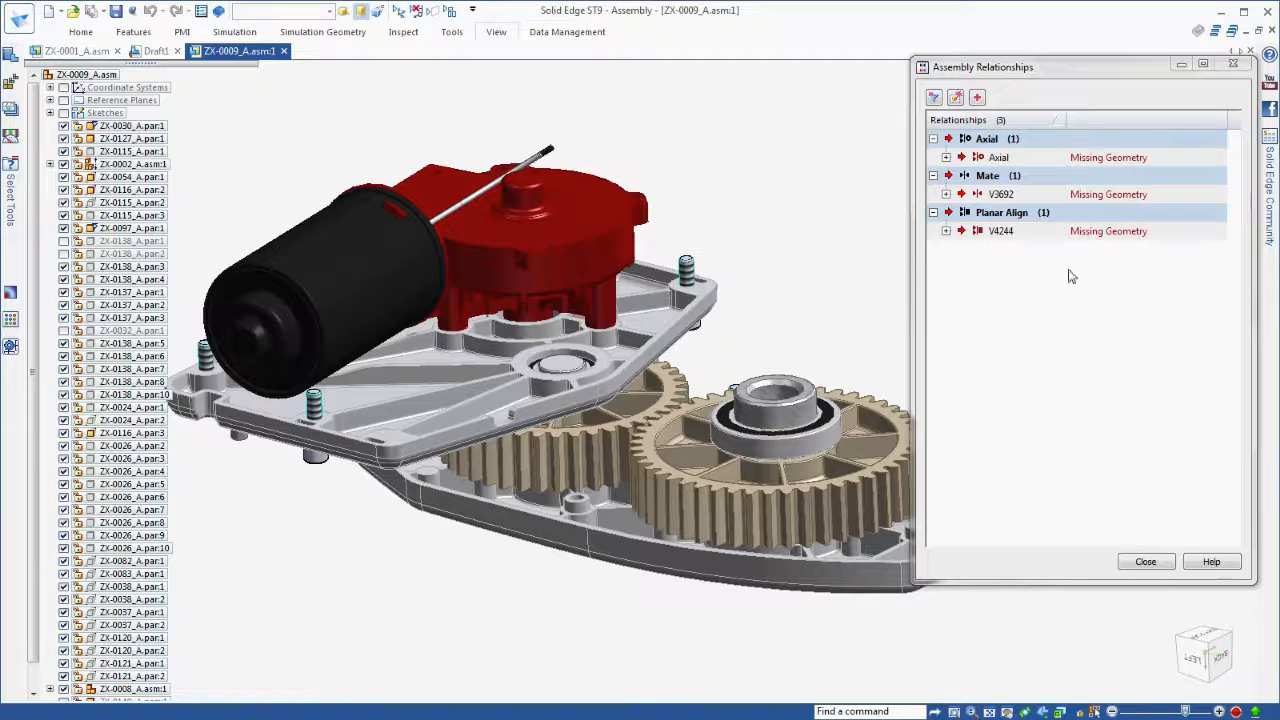
pyautogui.click(955, 98)
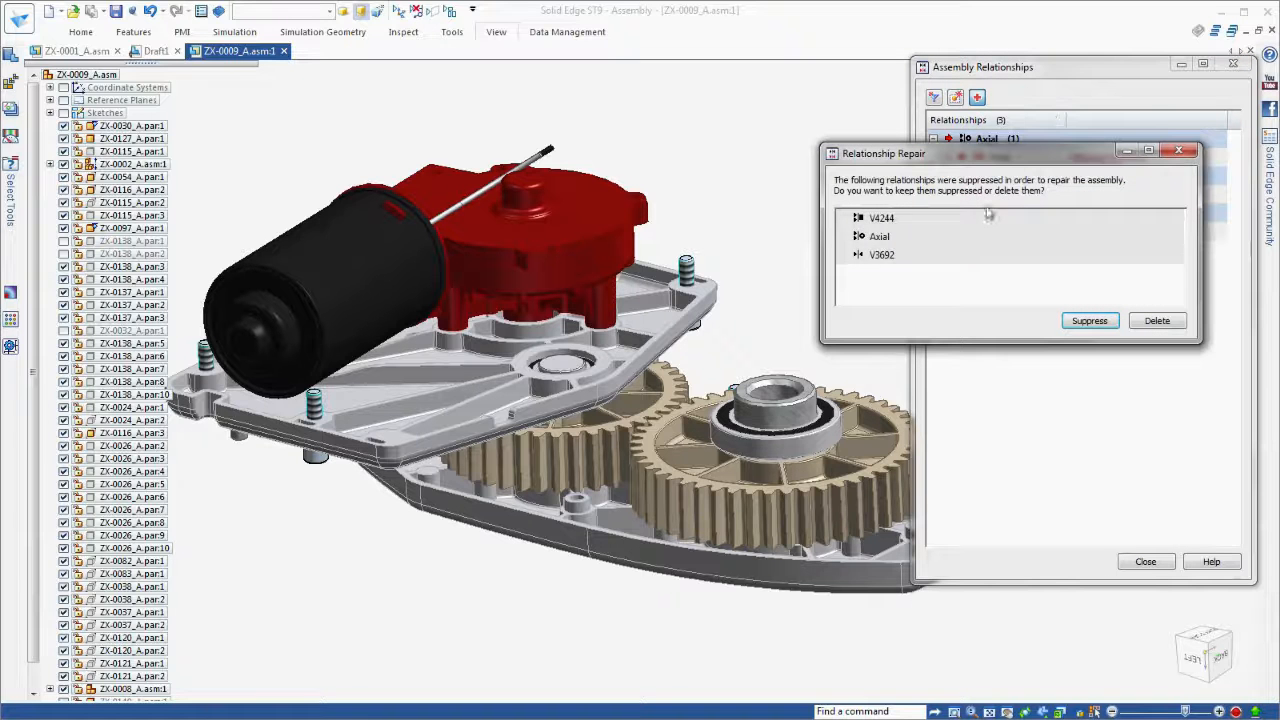
pyautogui.click(1105, 325)
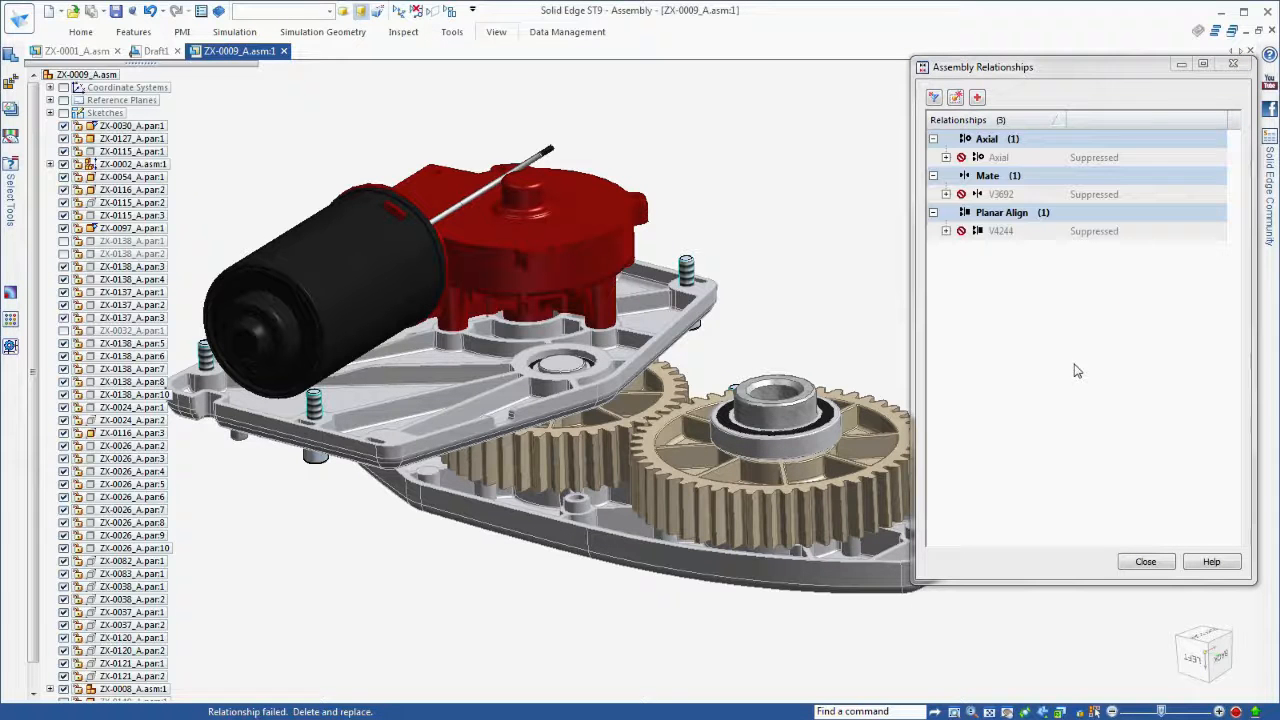
# Unsuppress the planar align relationship V4244 and rename its variable to BearingOffset.
pyautogui.rightClick(1045, 233)
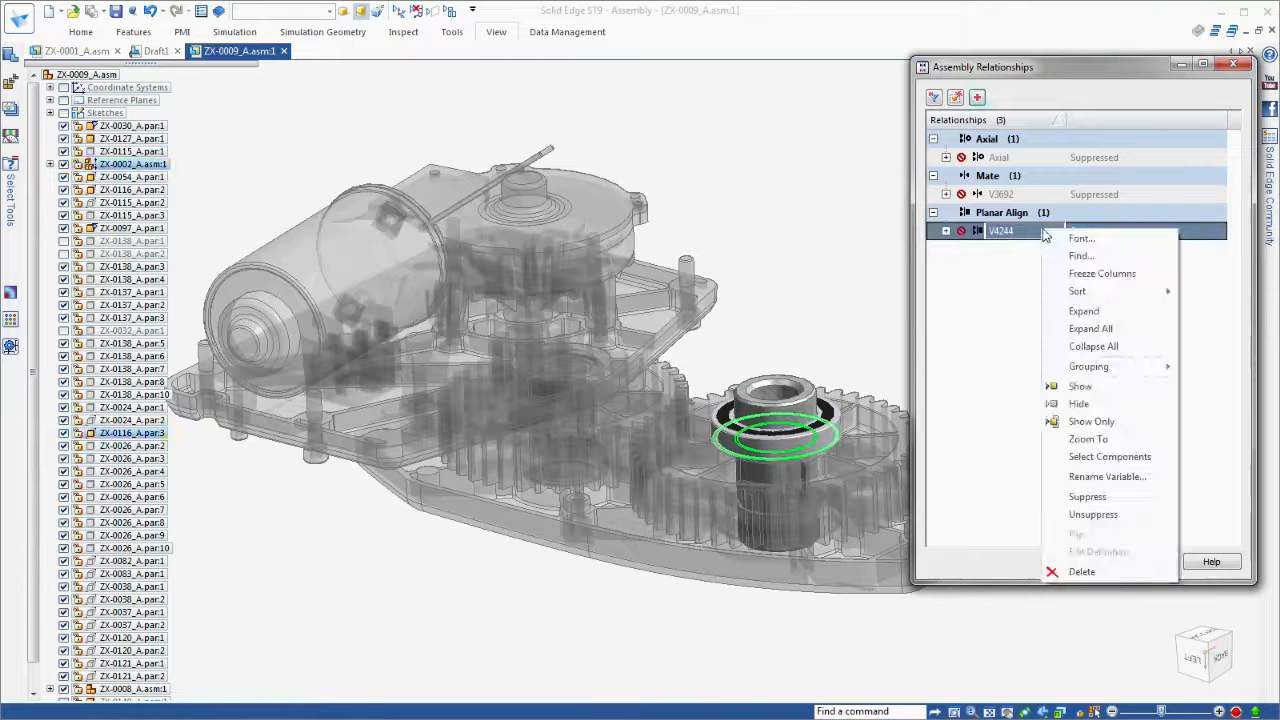
pyautogui.click(1093, 514)
pyautogui.click(946, 231)
pyautogui.rightClick(955, 236)
pyautogui.click(1040, 326)
pyautogui.write('BearingOffset')
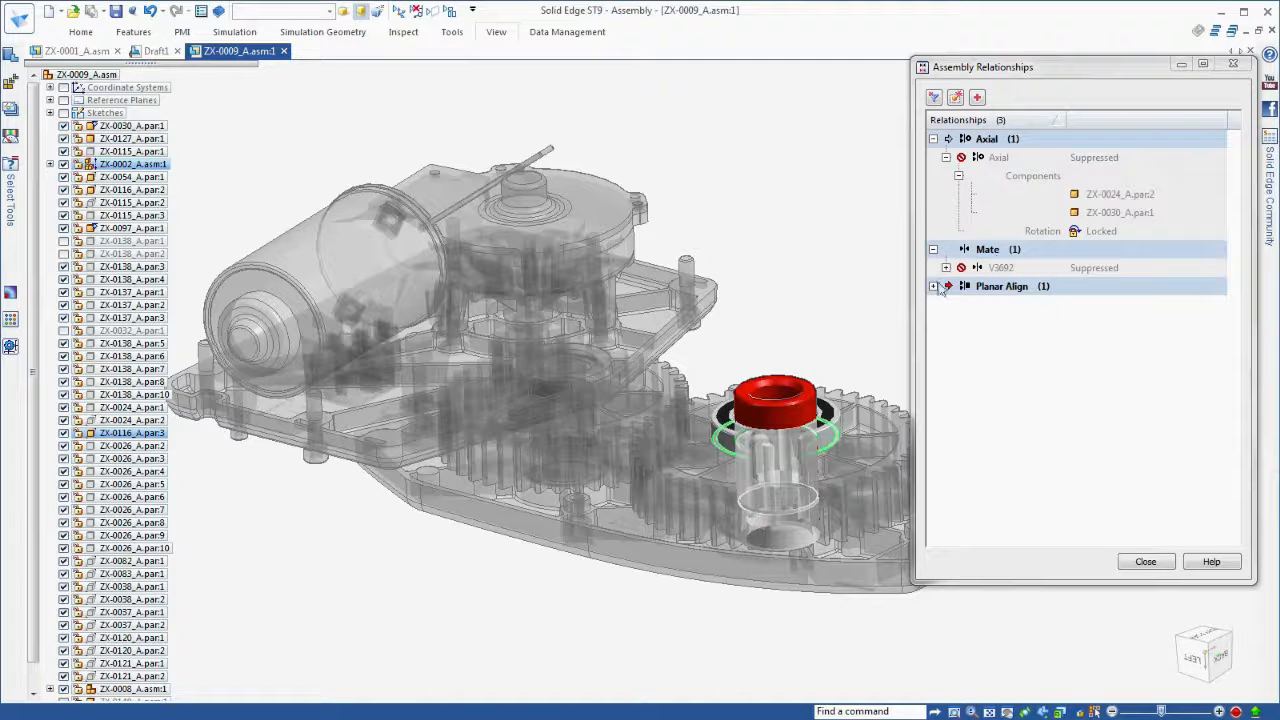
# Edit the definition of the BearingOffset planar align relationship, picking the ring face around the shaft on the housing's underside as reference.
pyautogui.click(933, 287)
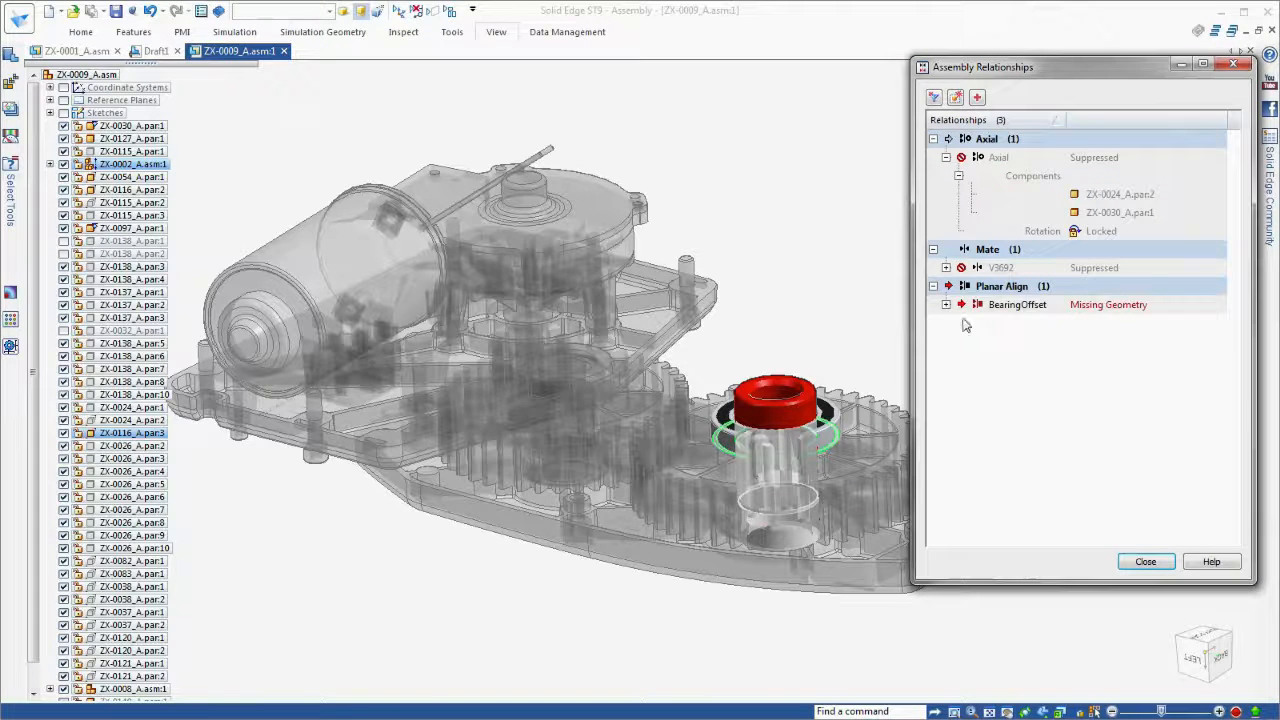
pyautogui.click(946, 305)
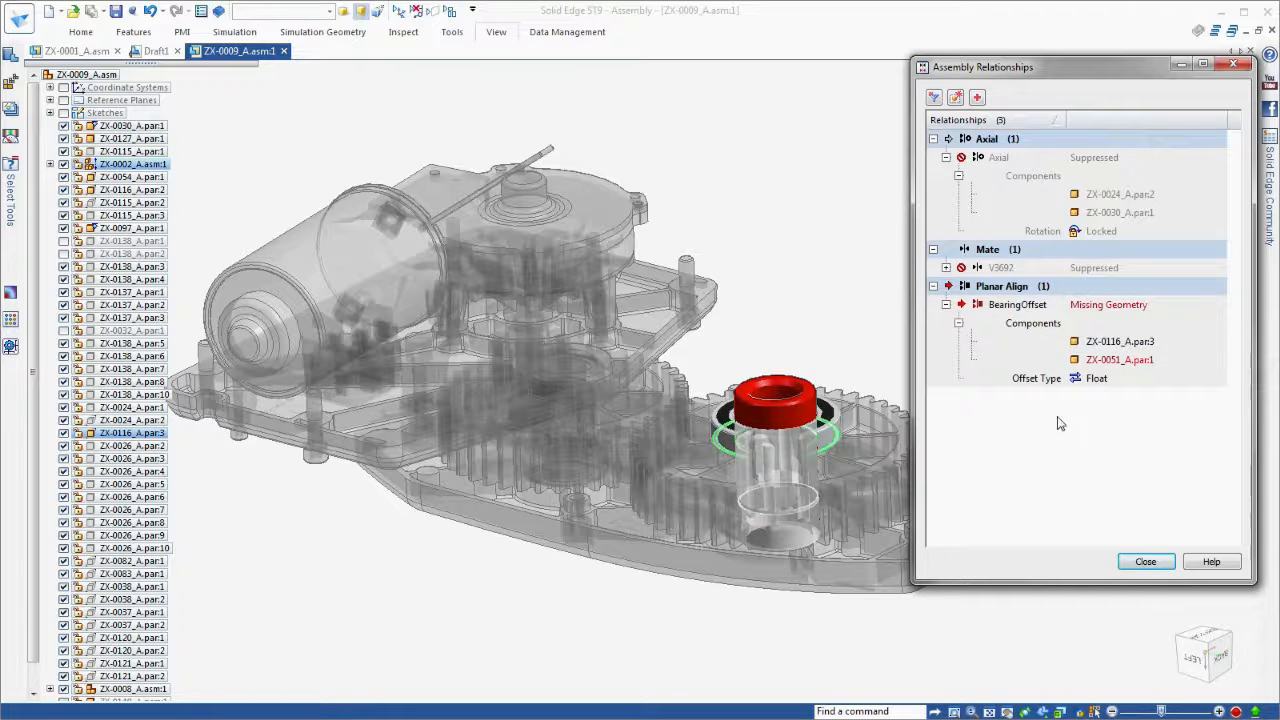
pyautogui.doubleClick(1062, 304)
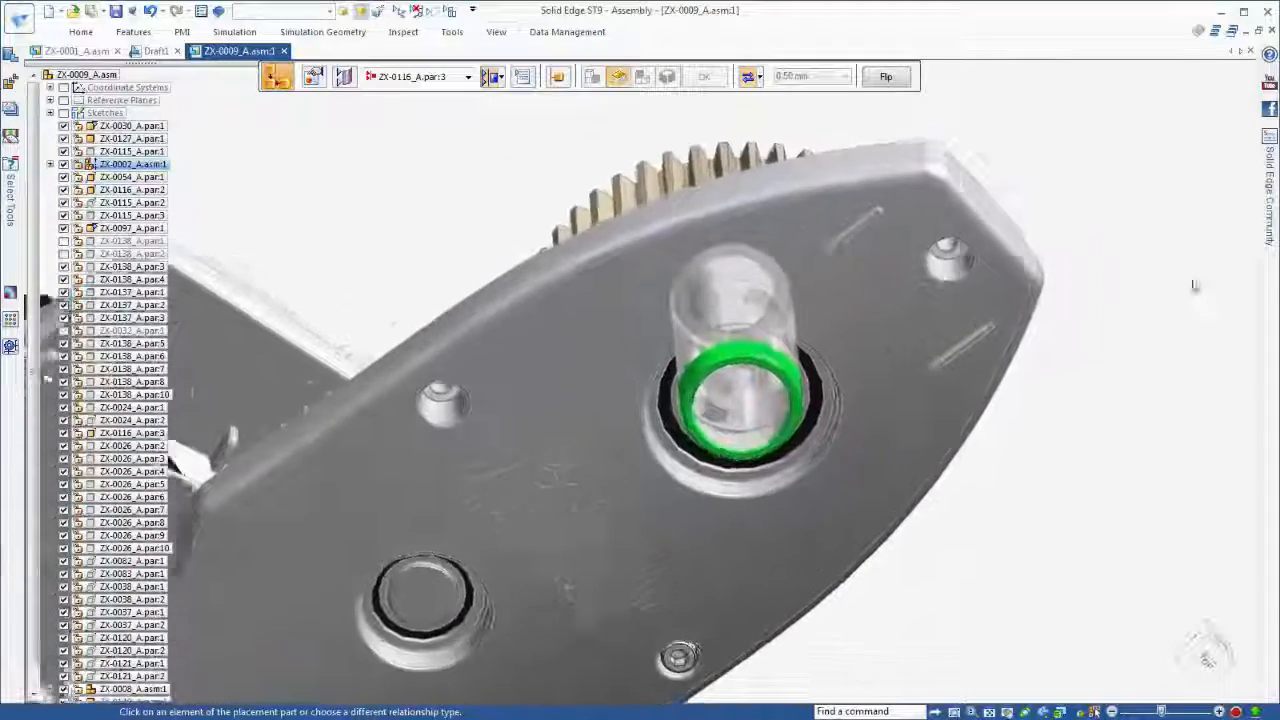
pyautogui.click(808, 428)
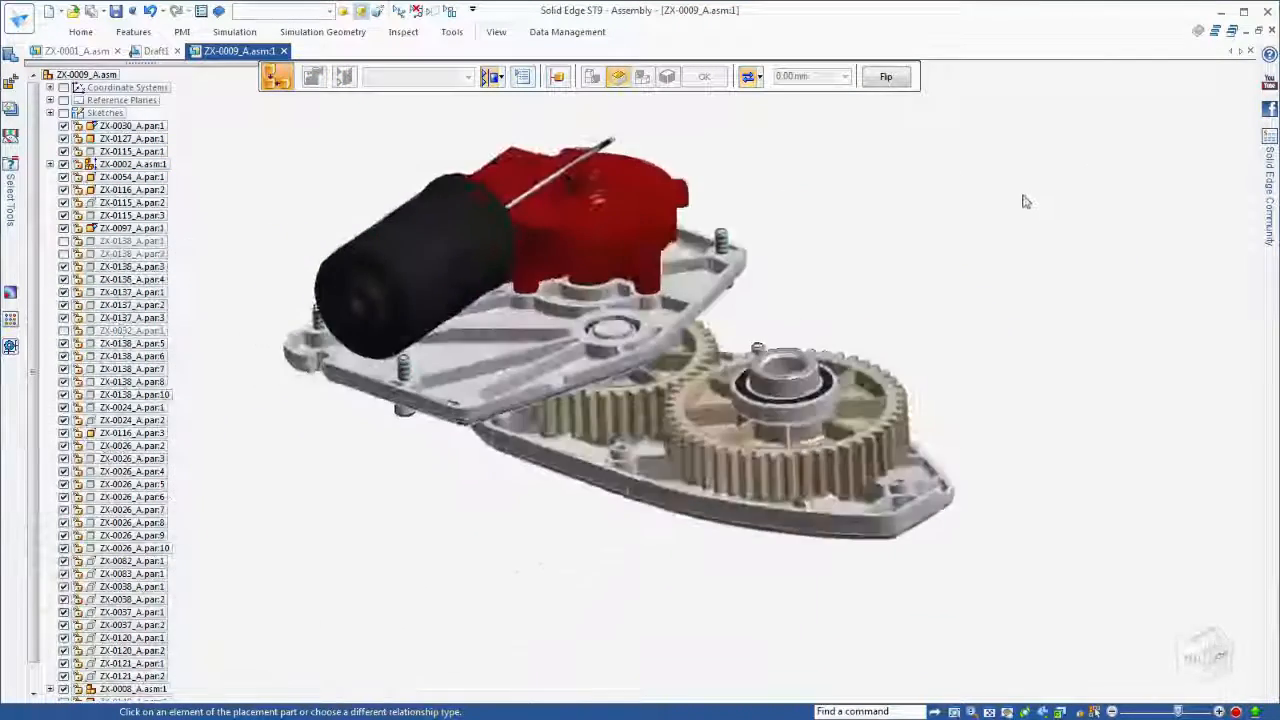
# Apply the 05-Gear Housing Rev-C display configuration to ZX-0001_A.asm.
pyautogui.click(330, 18)
pyautogui.click(304, 72)
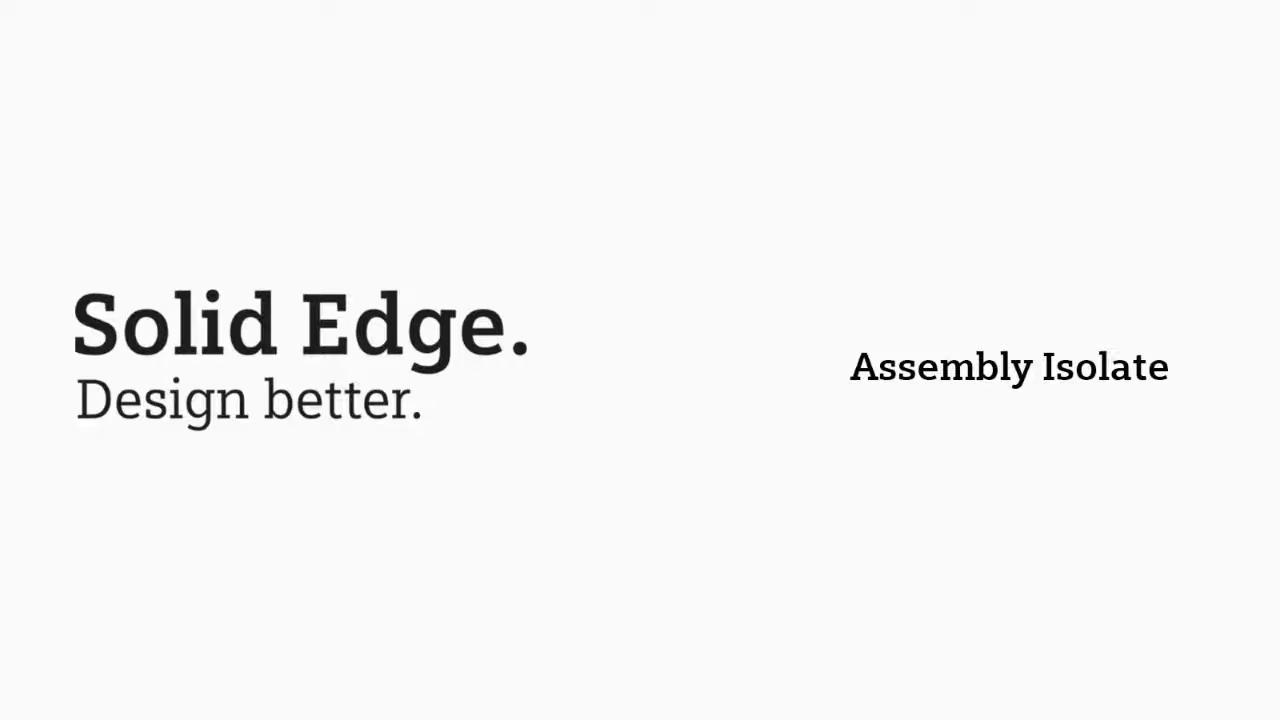
pyautogui.click(336, 11)
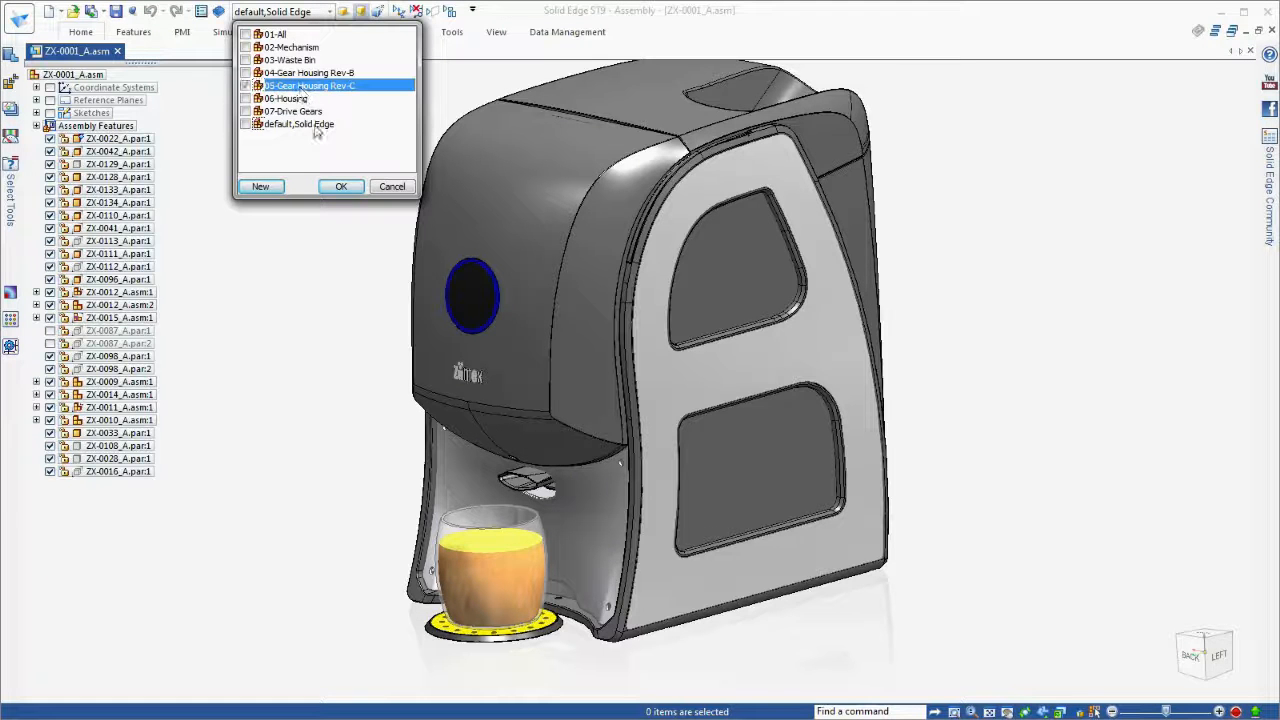
pyautogui.click(341, 188)
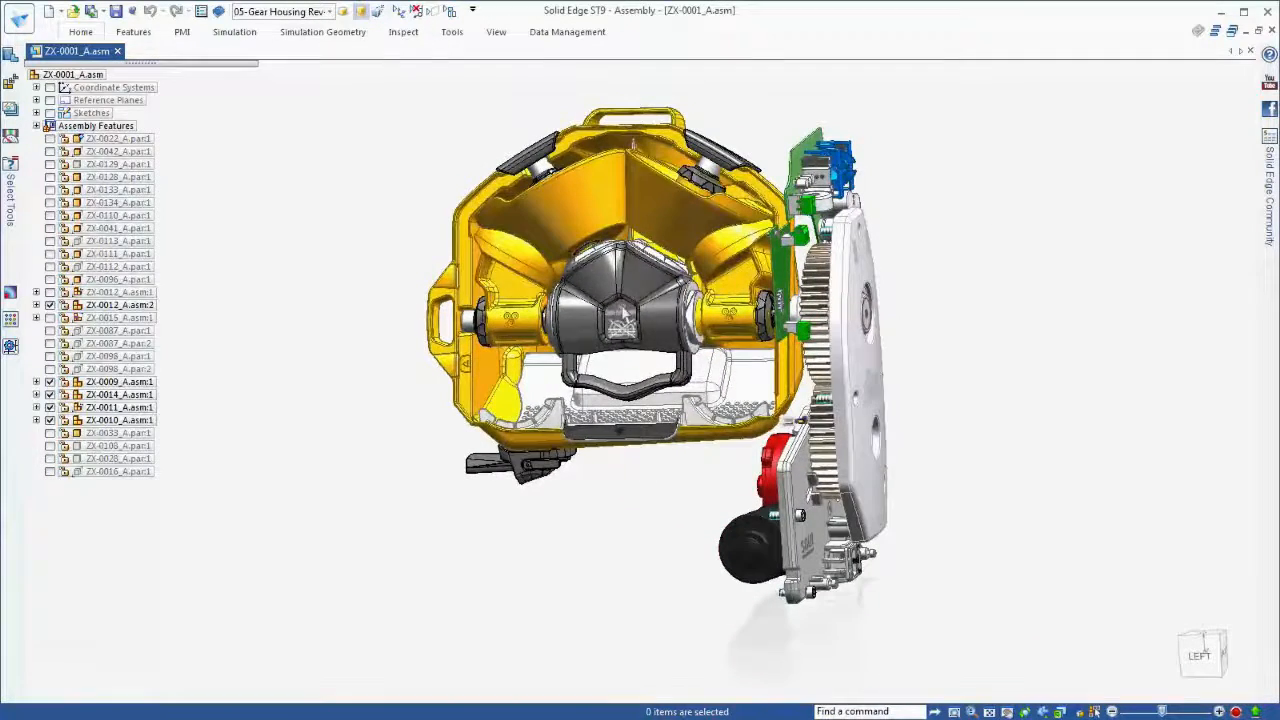
# Isolate the central dark part ZX-0017_C.par:1 from the rest of the assembly.
pyautogui.click(583, 333)
pyautogui.rightClick(973, 258)
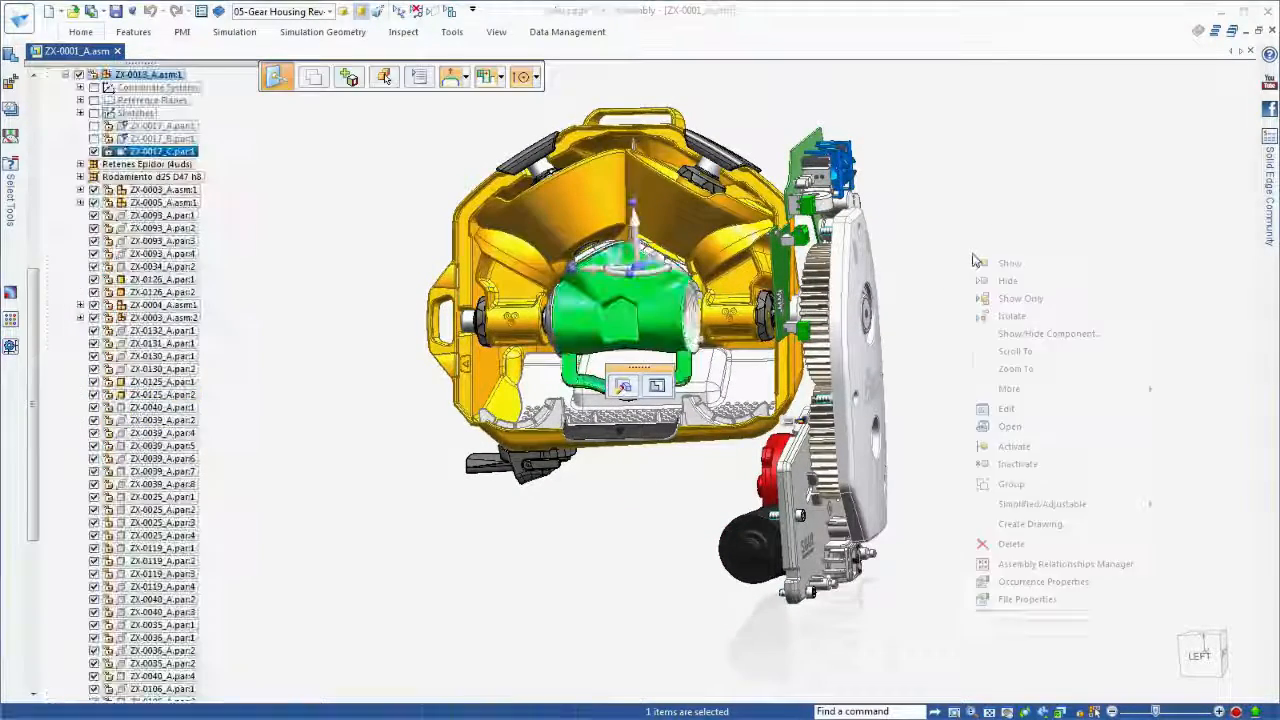
pyautogui.click(1012, 316)
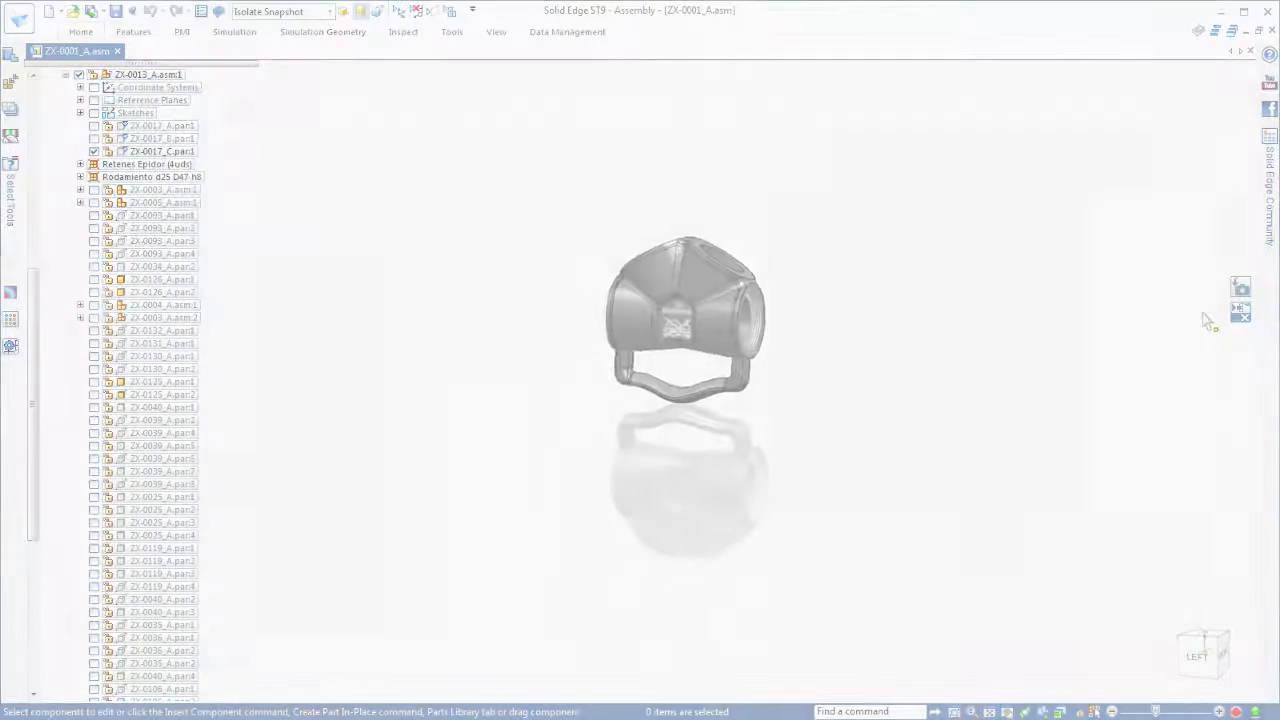
# Start duplicating the thread features Cutout 108 through Round 205 in ZX-0017_C.par, using Coordinate System 3 as the From reference.
pyautogui.click(199, 358)
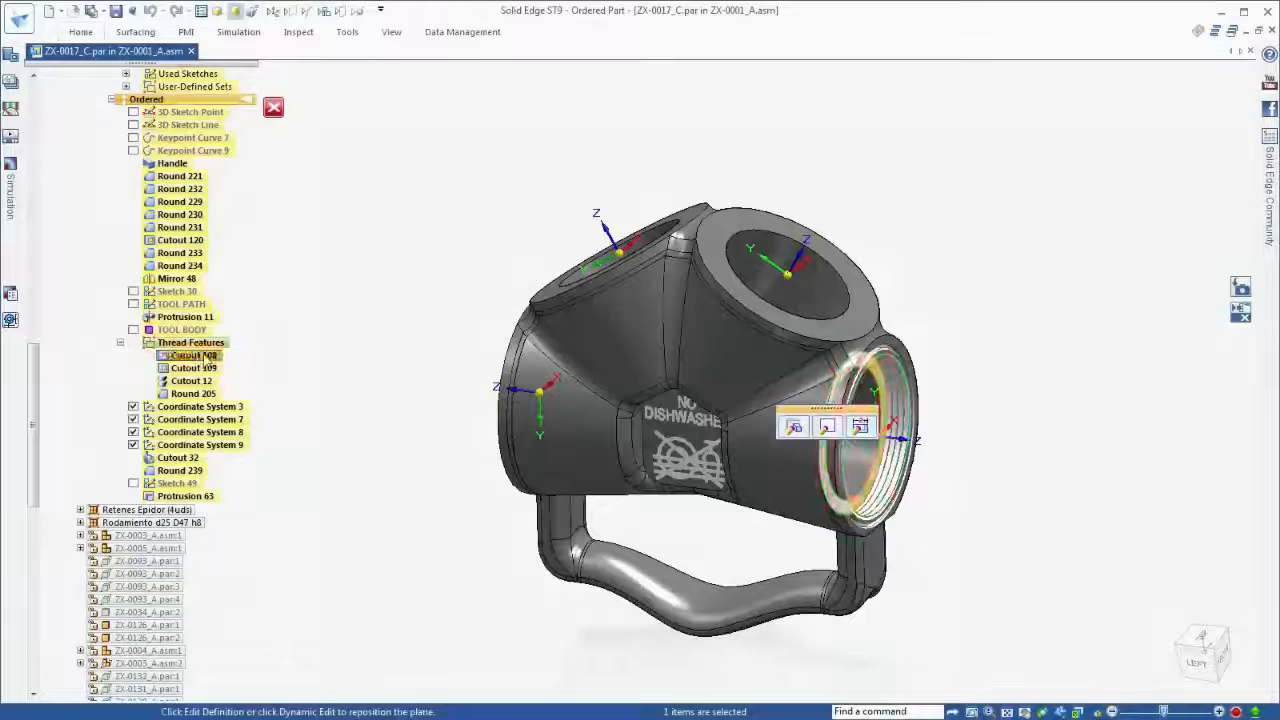
pyautogui.keyDown('shift'); pyautogui.click(206, 394); pyautogui.keyUp('shift')
pyautogui.click(81, 32)
pyautogui.click(641, 88)
pyautogui.click(664, 158)
pyautogui.scroll(3, 1068, 222)
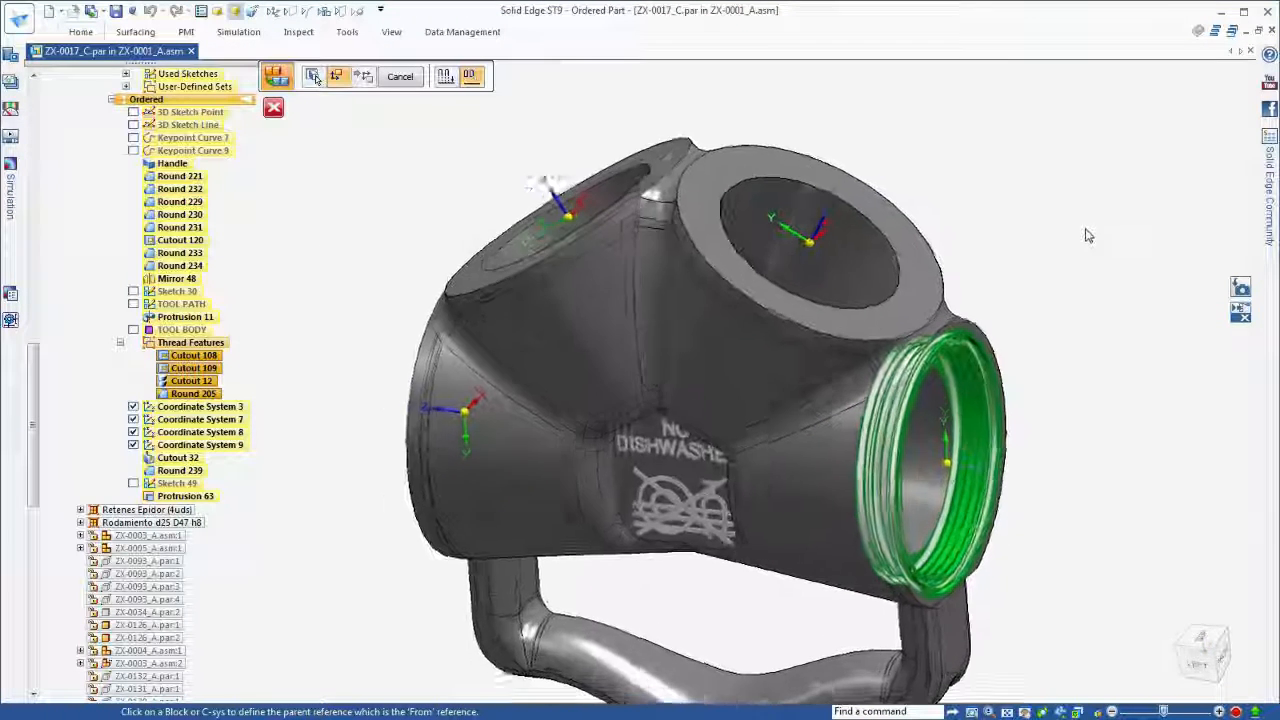
pyautogui.click(965, 480)
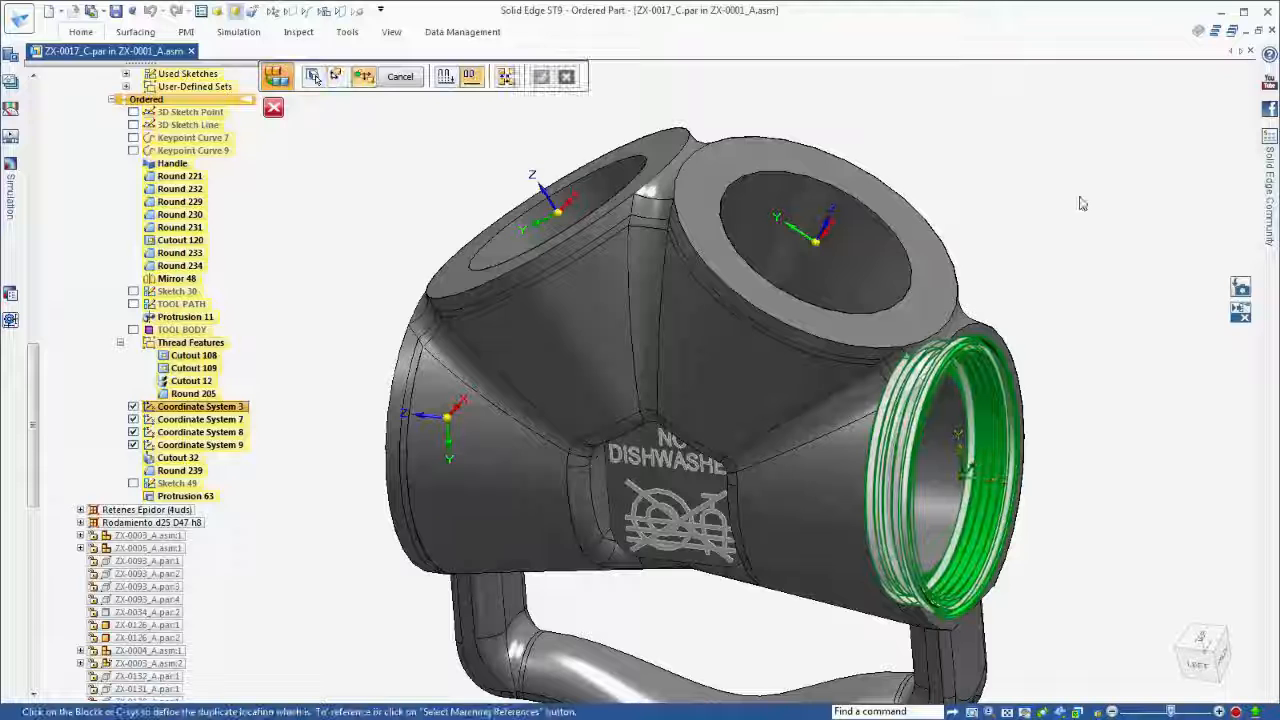
# Place the duplicated thread features at the coordinate systems of the part's other three openings.
pyautogui.click(818, 248)
pyautogui.click(557, 212)
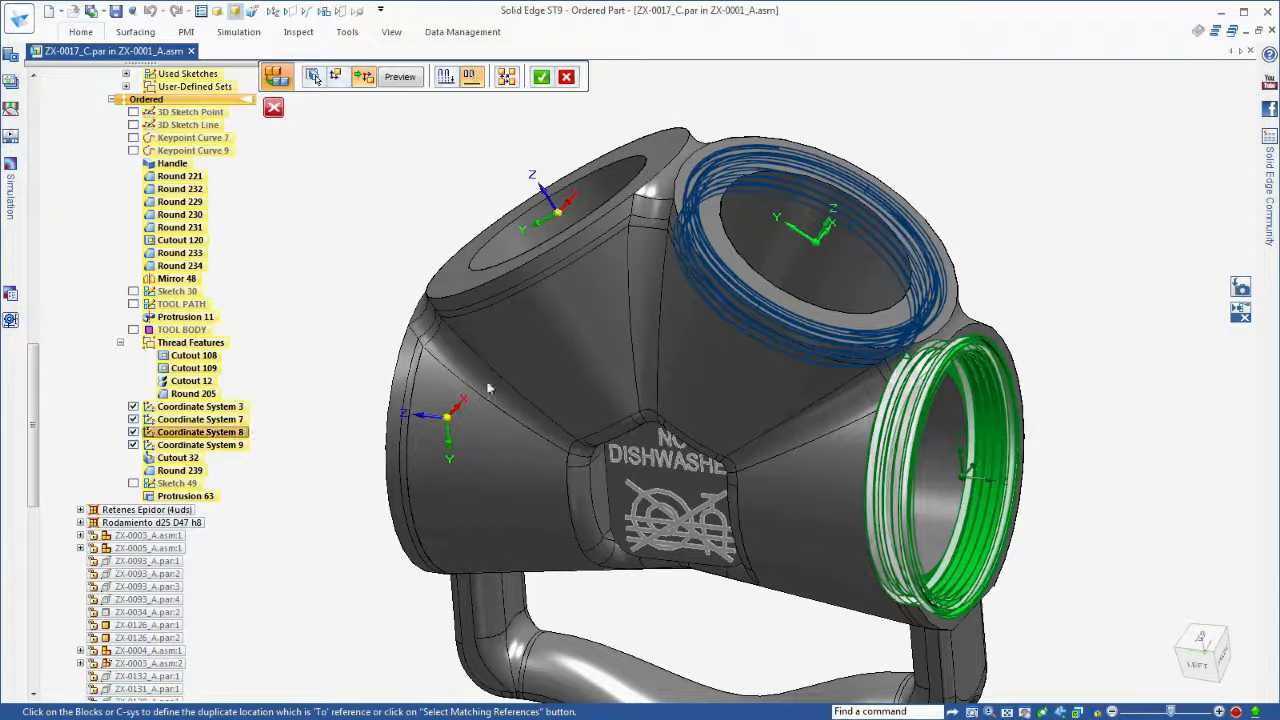
pyautogui.click(456, 430)
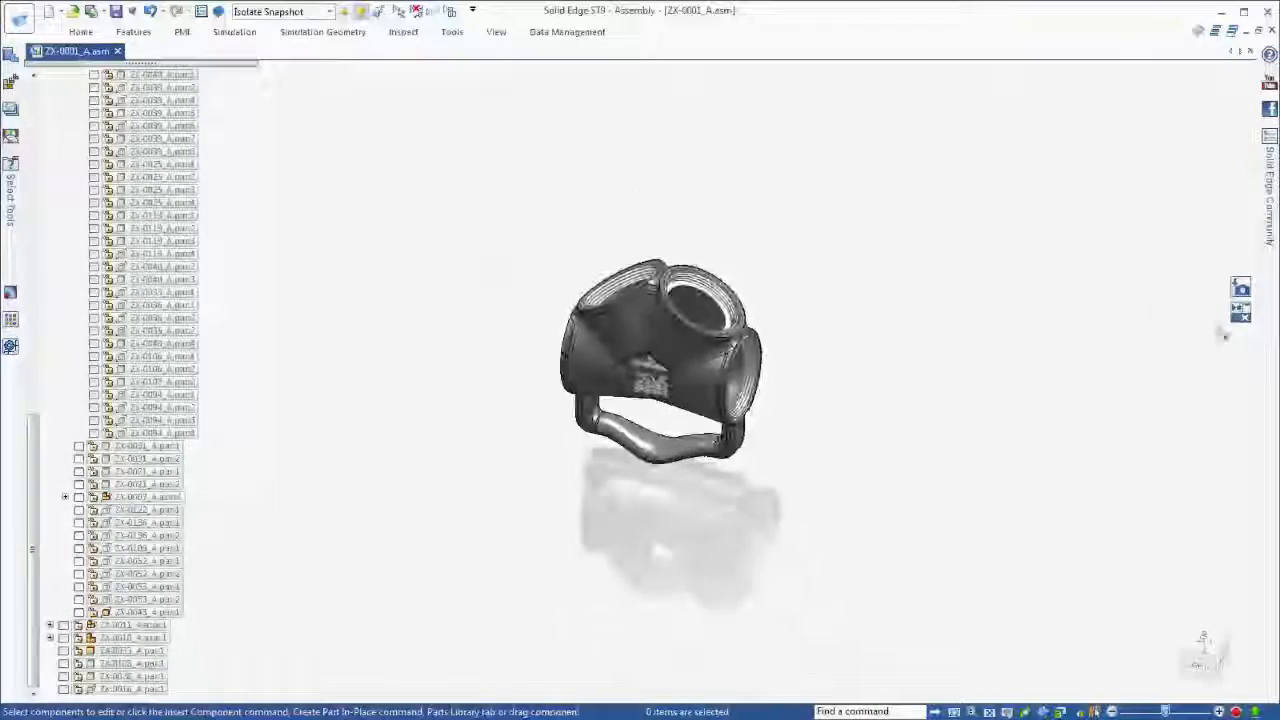
# Restore the full assembly display from the isolated view of the part.
pyautogui.click(1240, 289)
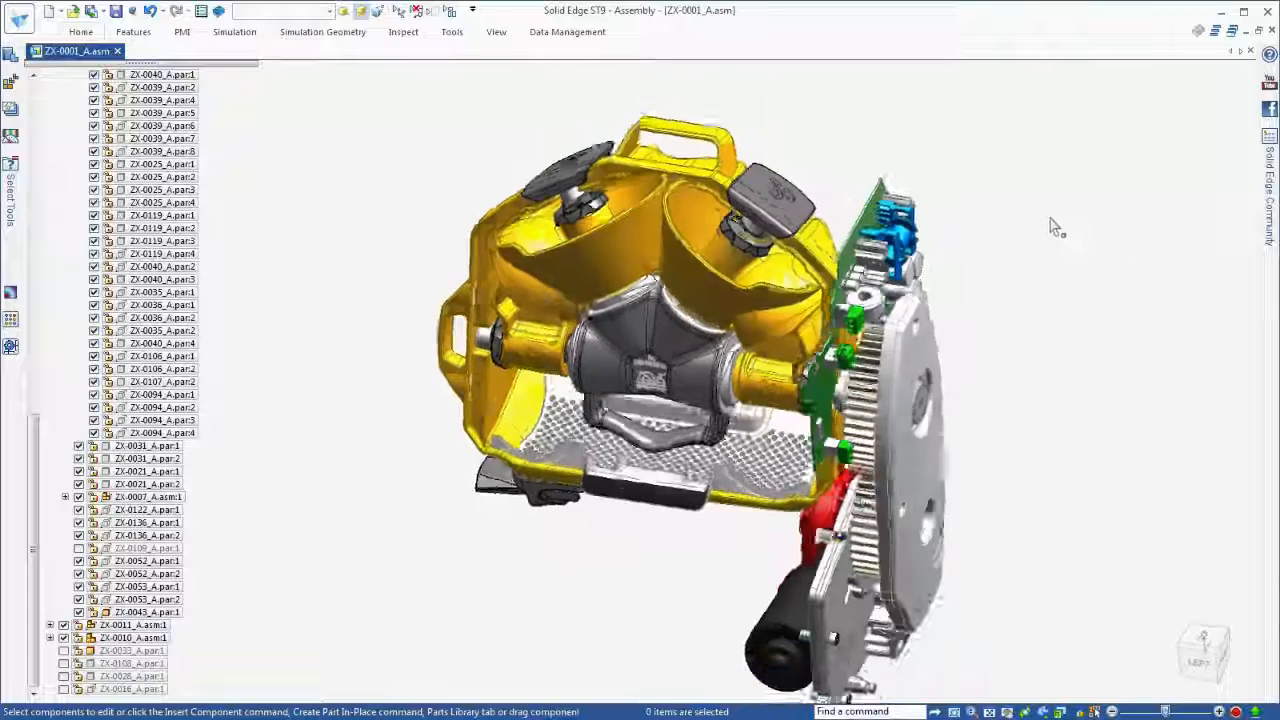
pyautogui.moveTo(1057, 212); pyautogui.dragTo(1110, 208, button='middle')
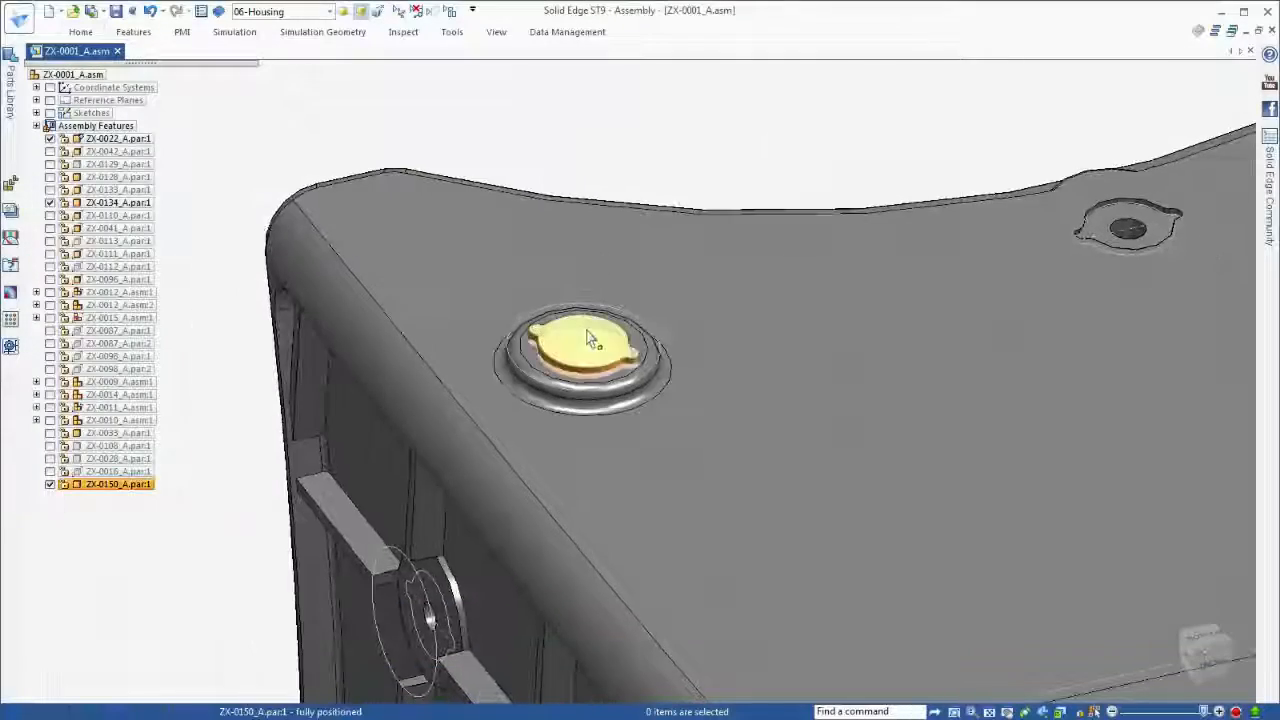
# Duplicate the cap ZX-0150_A.par:1 to all matching occurrences on the housing, using the recess around it as the source reference.
pyautogui.click(590, 340)
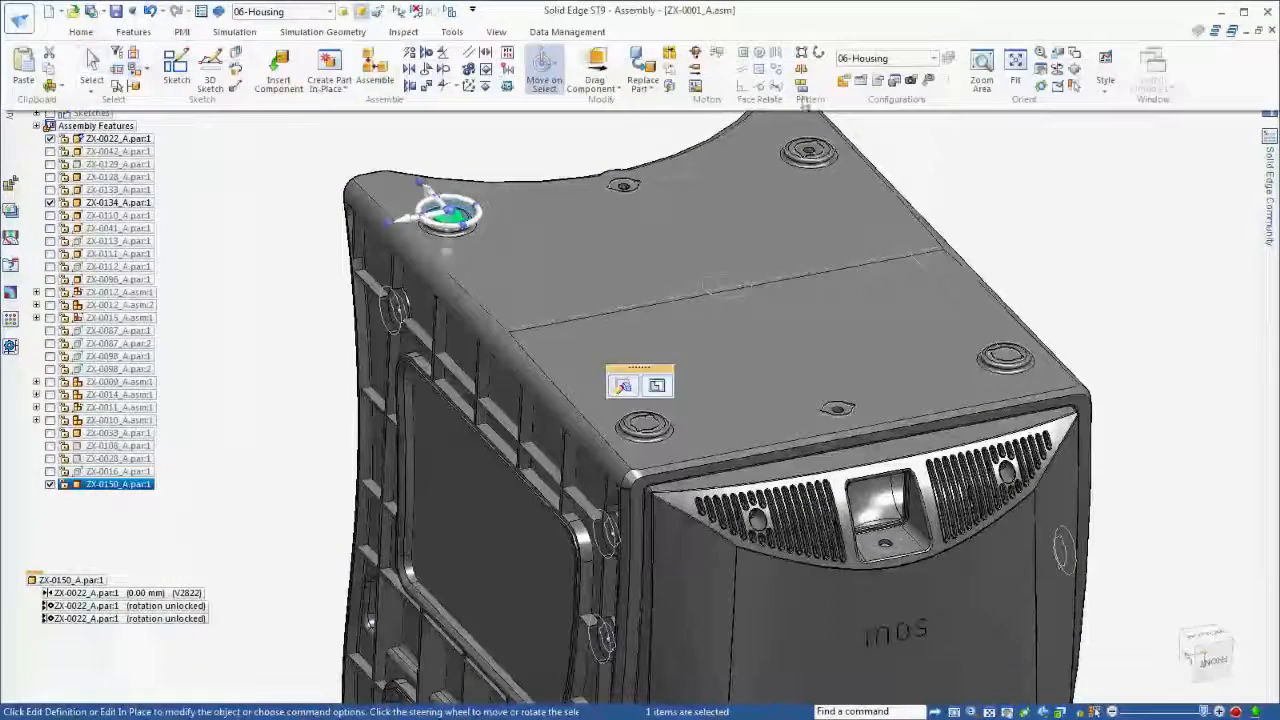
pyautogui.click(802, 87)
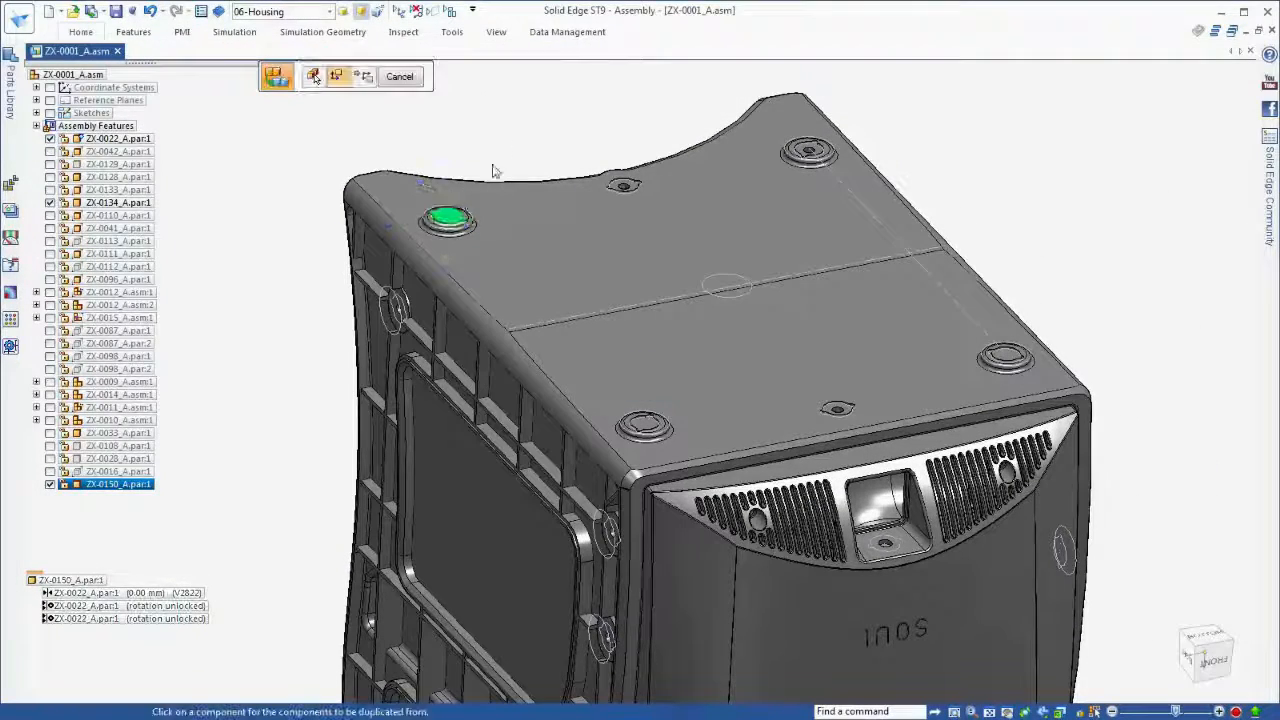
pyautogui.click(455, 228)
pyautogui.click(446, 77)
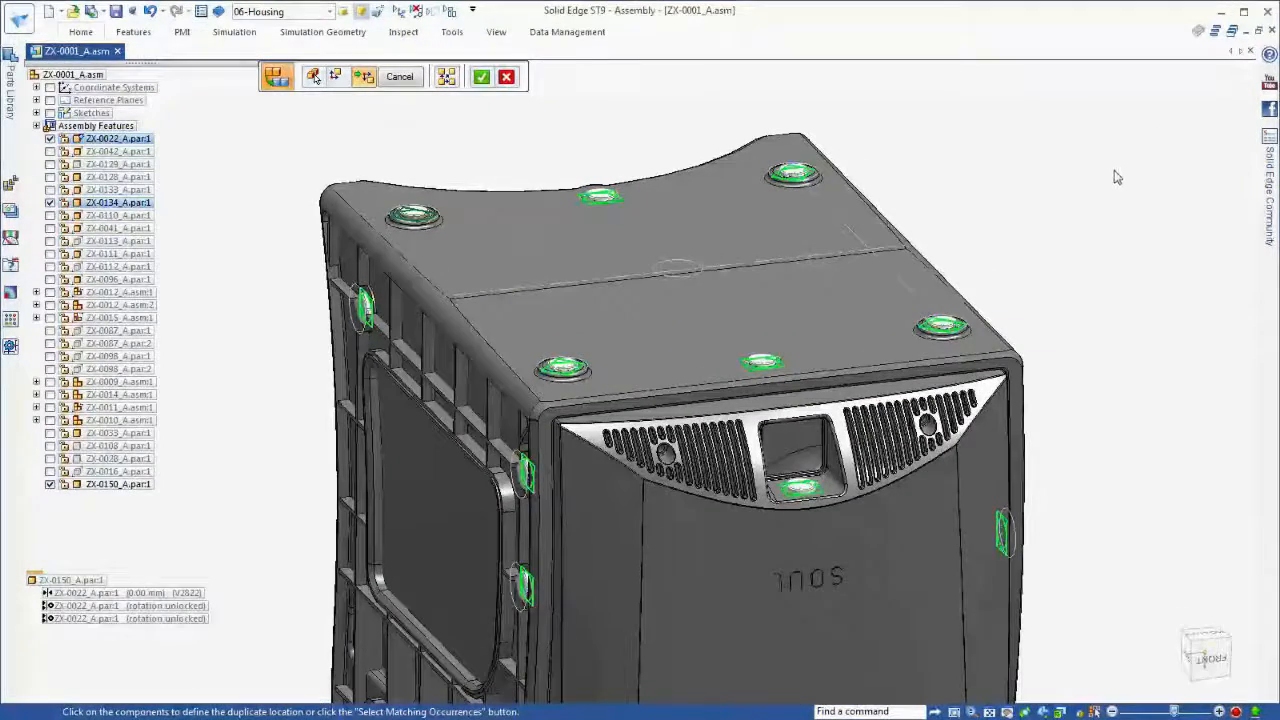
pyautogui.rightClick(1113, 171)
pyautogui.rightClick(1081, 171)
pyautogui.press('Escape')
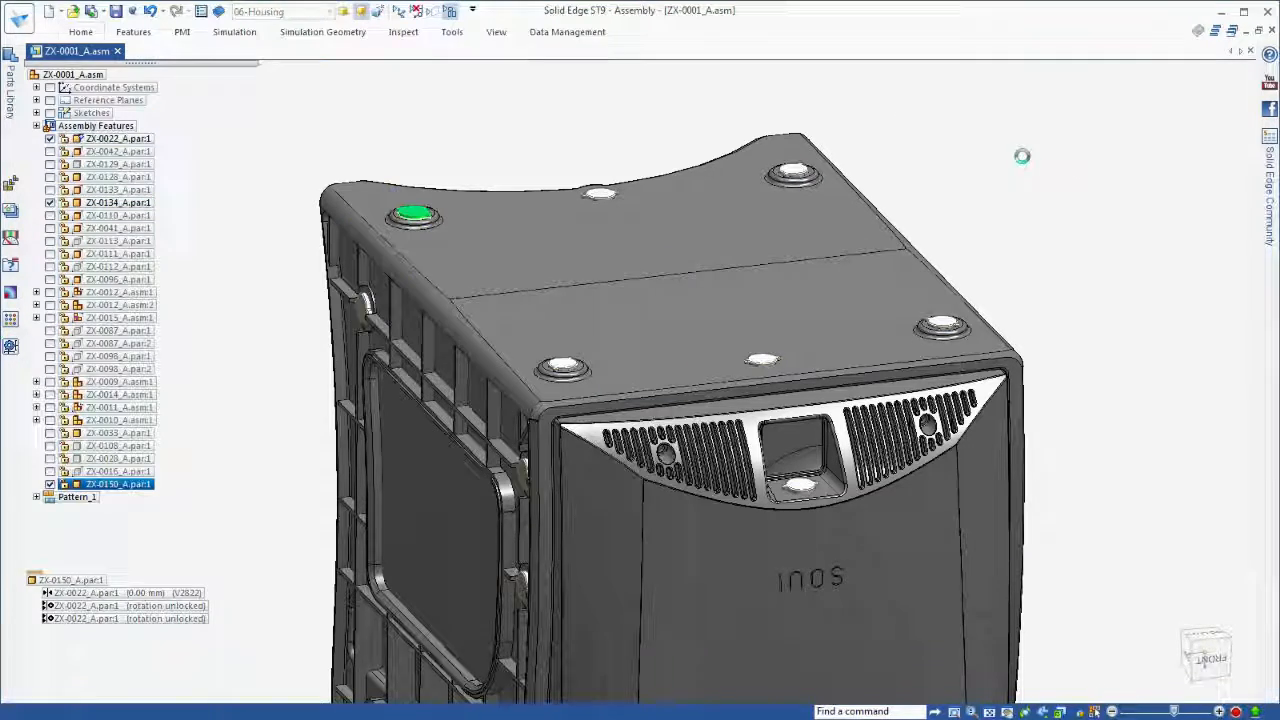
# Set the distance between the crease line on the housing ZX-0022_A.par and its rear plug recess to 90 mm, returning to the assembly.
pyautogui.scroll(4, 789, 114)
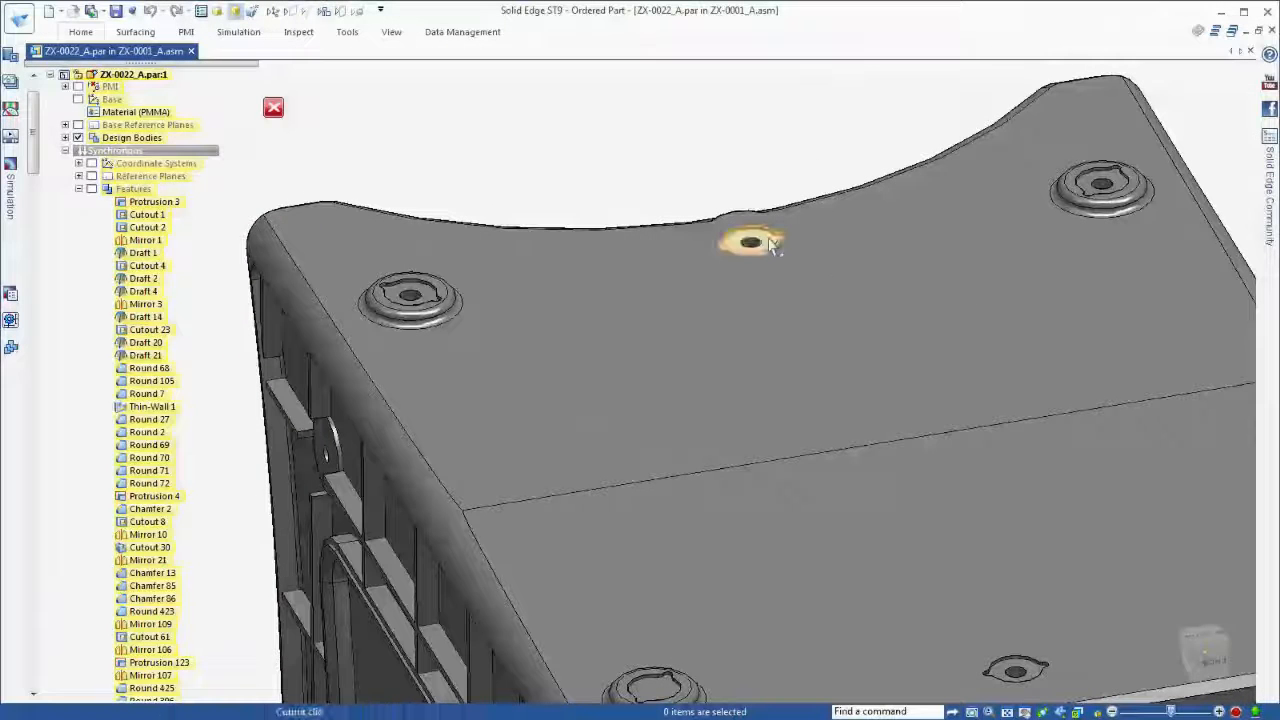
pyautogui.click(770, 245)
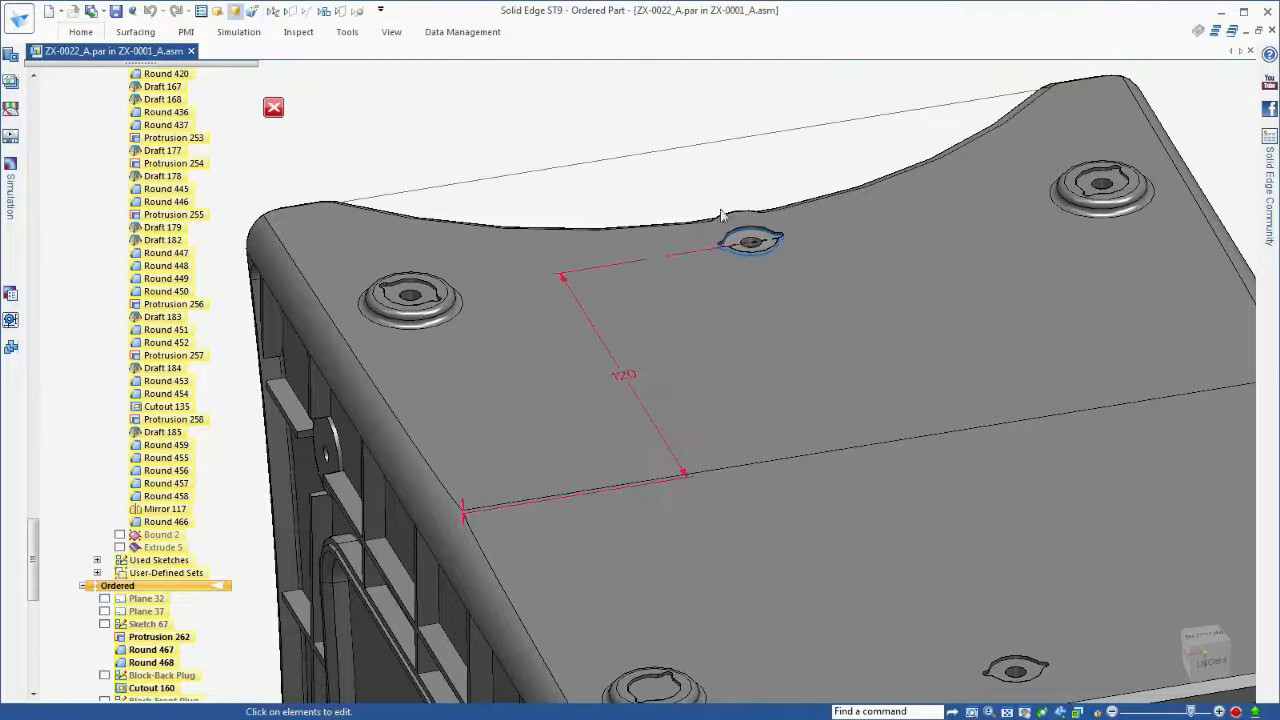
pyautogui.click(625, 374)
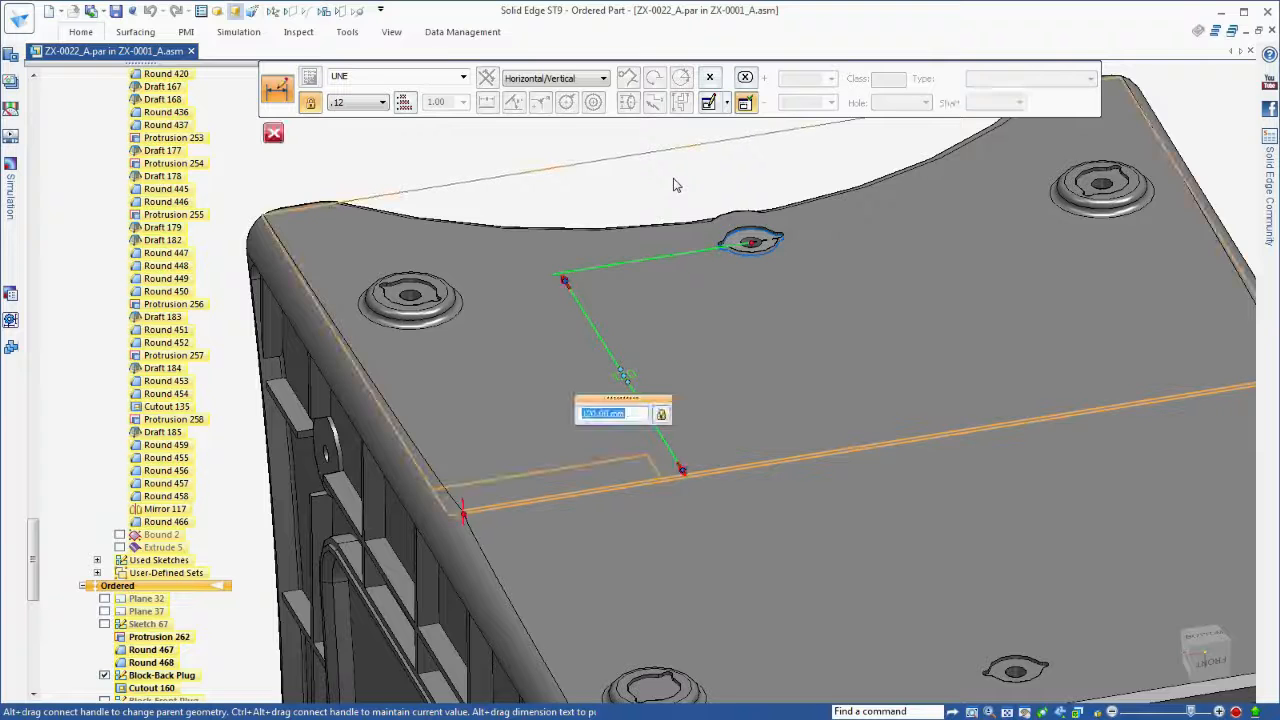
pyautogui.write('90')
pyautogui.press('Return')
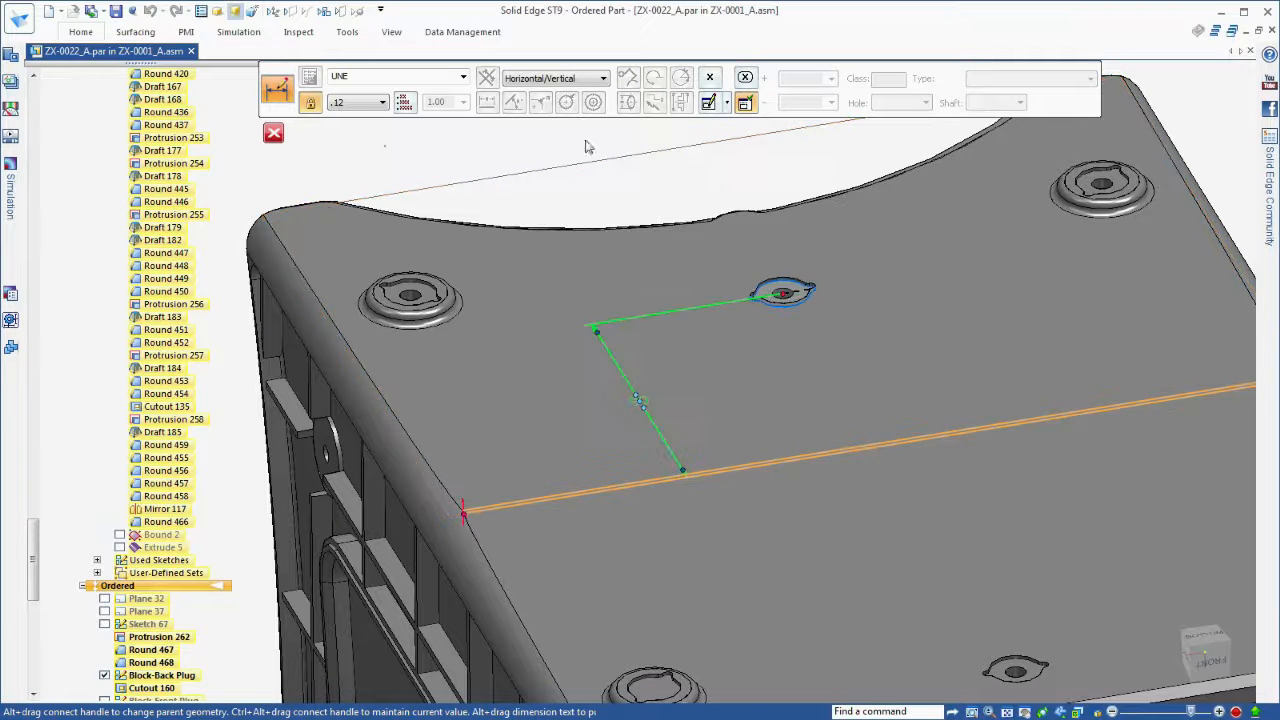
pyautogui.click(274, 134)
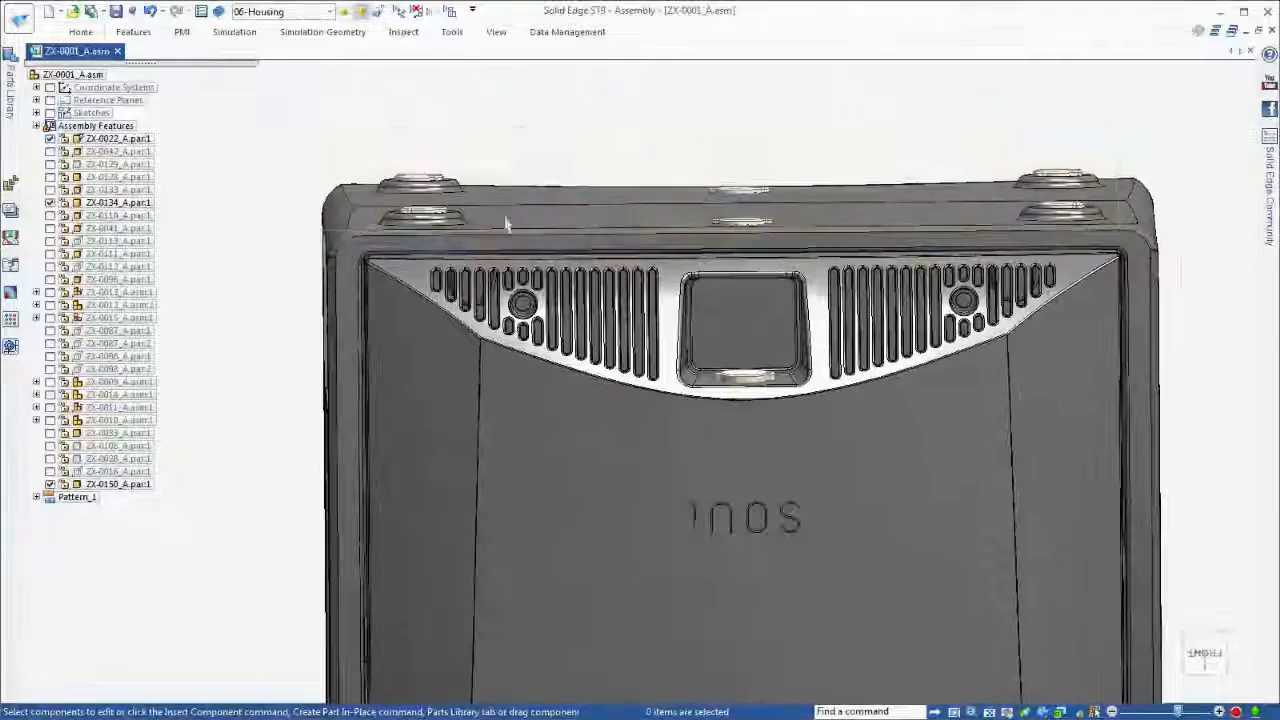
# Open the occurrence properties of the housing and its six caps, and show the custom property columns.
pyautogui.click(857, 151)
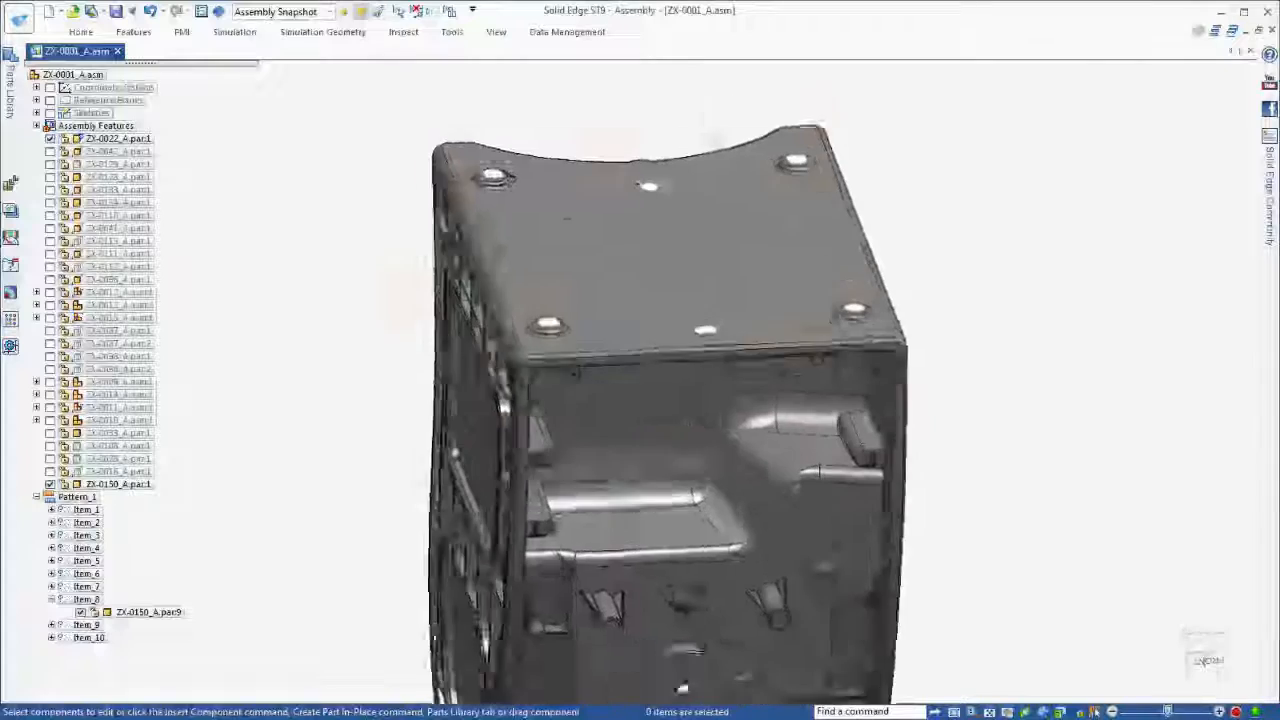
pyautogui.moveTo(383, 142); pyautogui.dragTo(1062, 440)
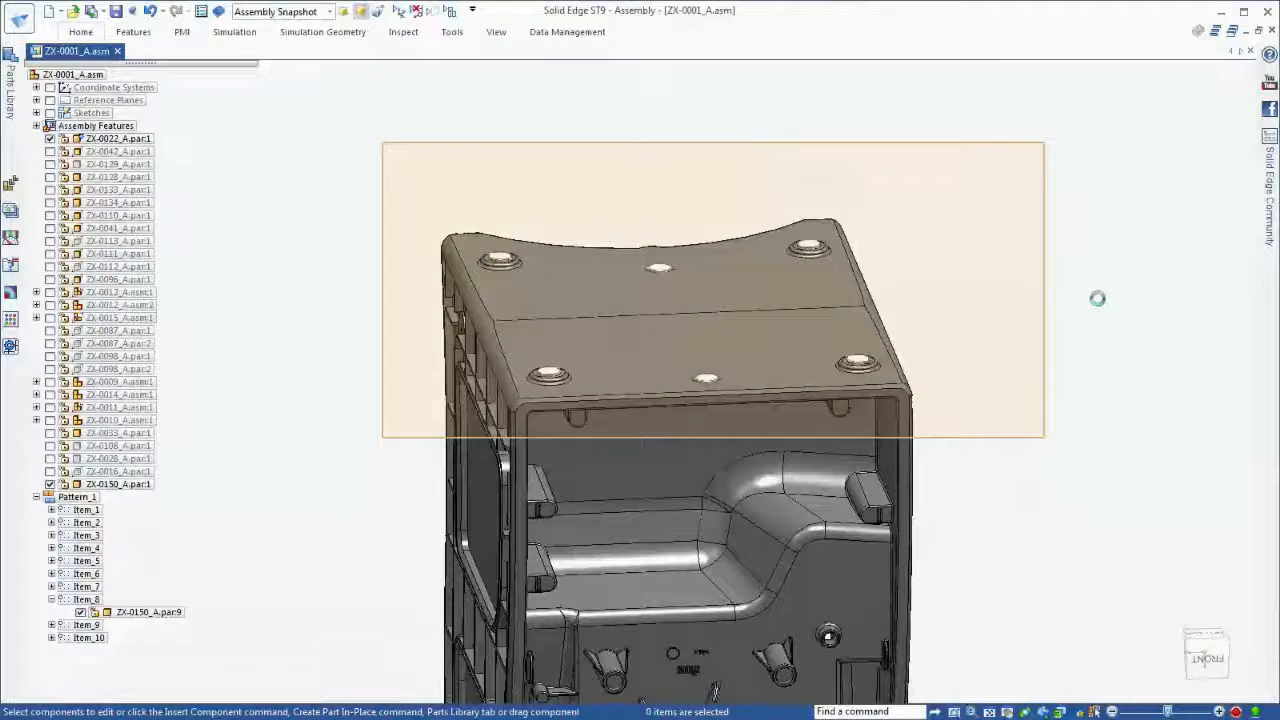
pyautogui.rightClick(869, 299)
pyautogui.click(951, 535)
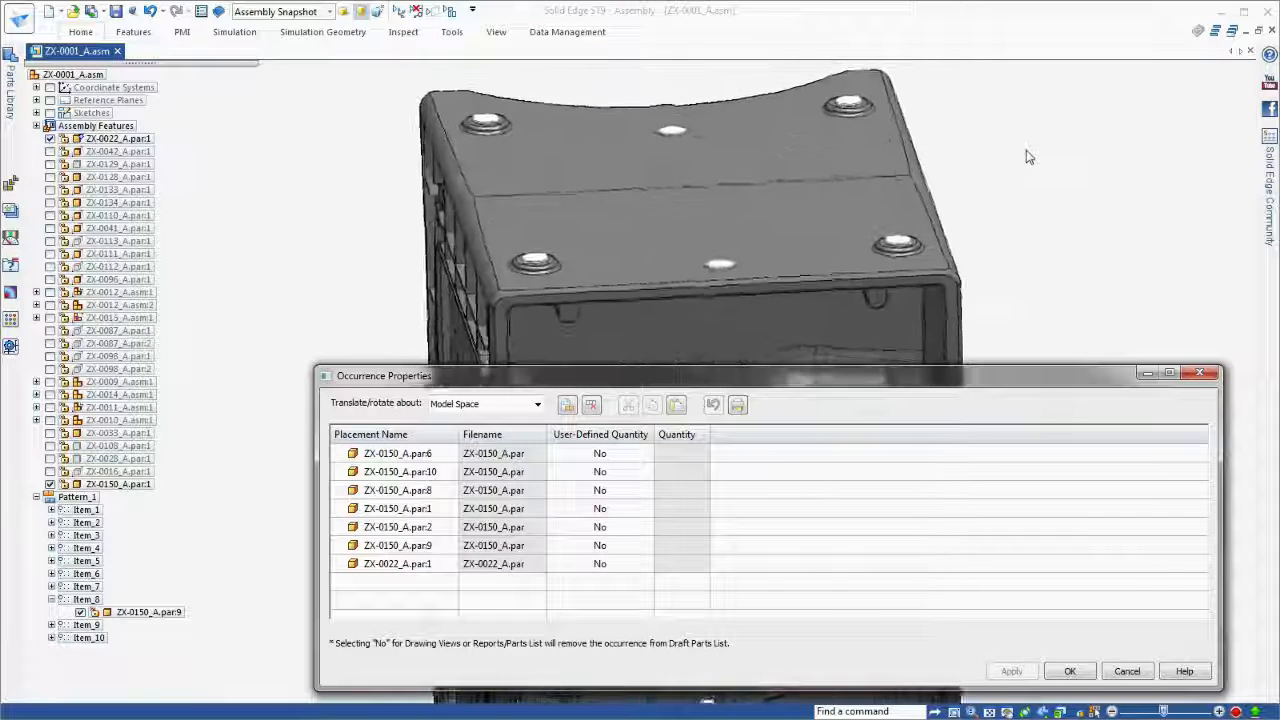
pyautogui.click(566, 406)
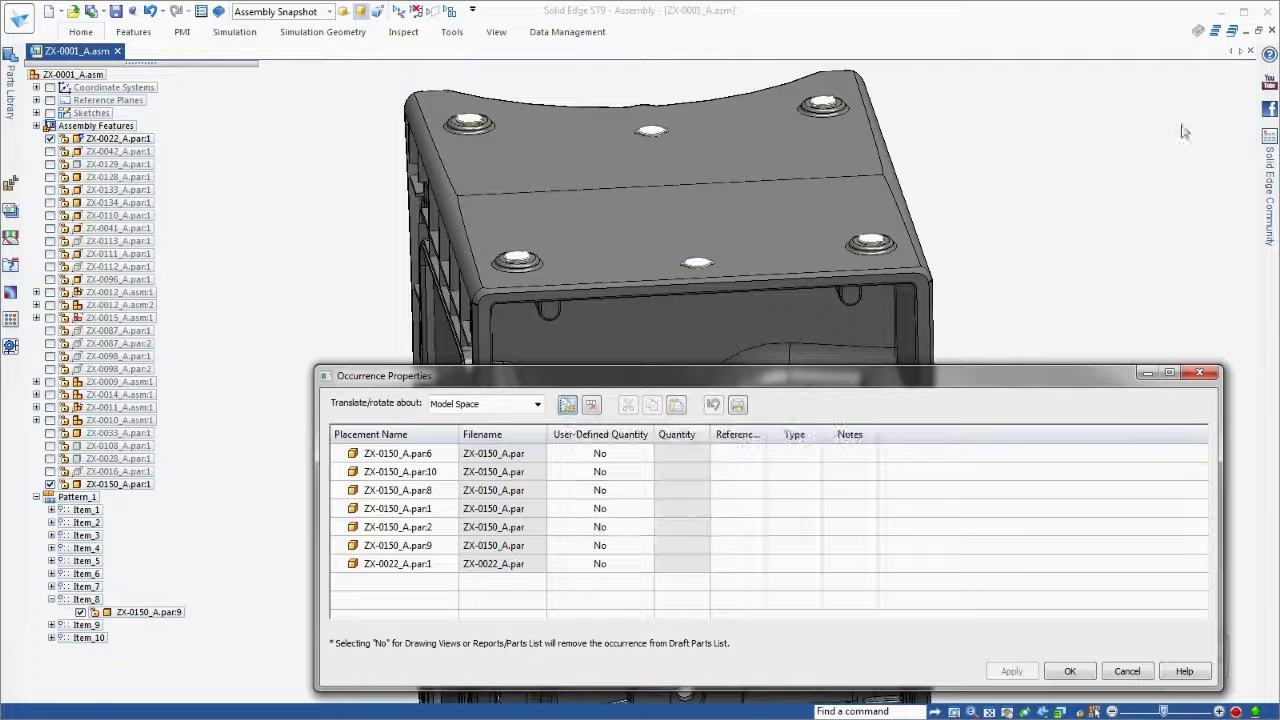
# Fill in Reference IDs 10040 to 10046 down the occurrence list by copying 10040 to every row and renumbering the copies.
pyautogui.click(760, 459)
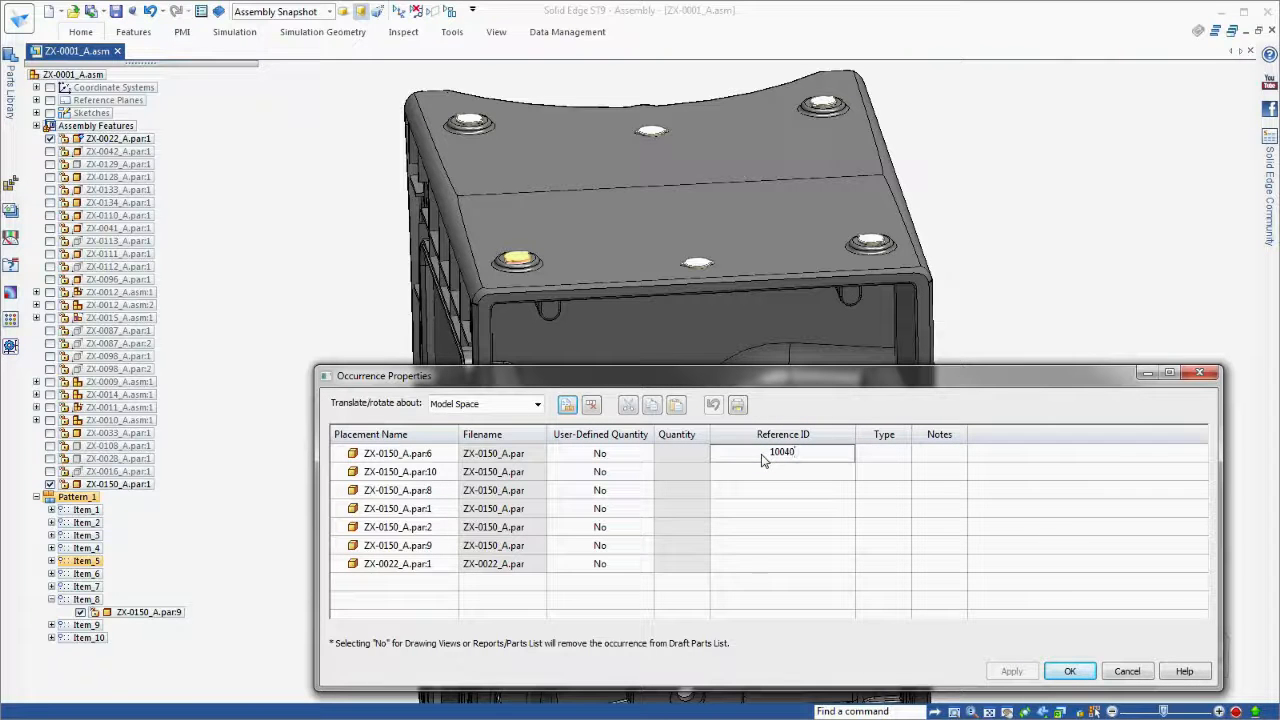
pyautogui.rightClick(763, 459)
pyautogui.click(800, 484)
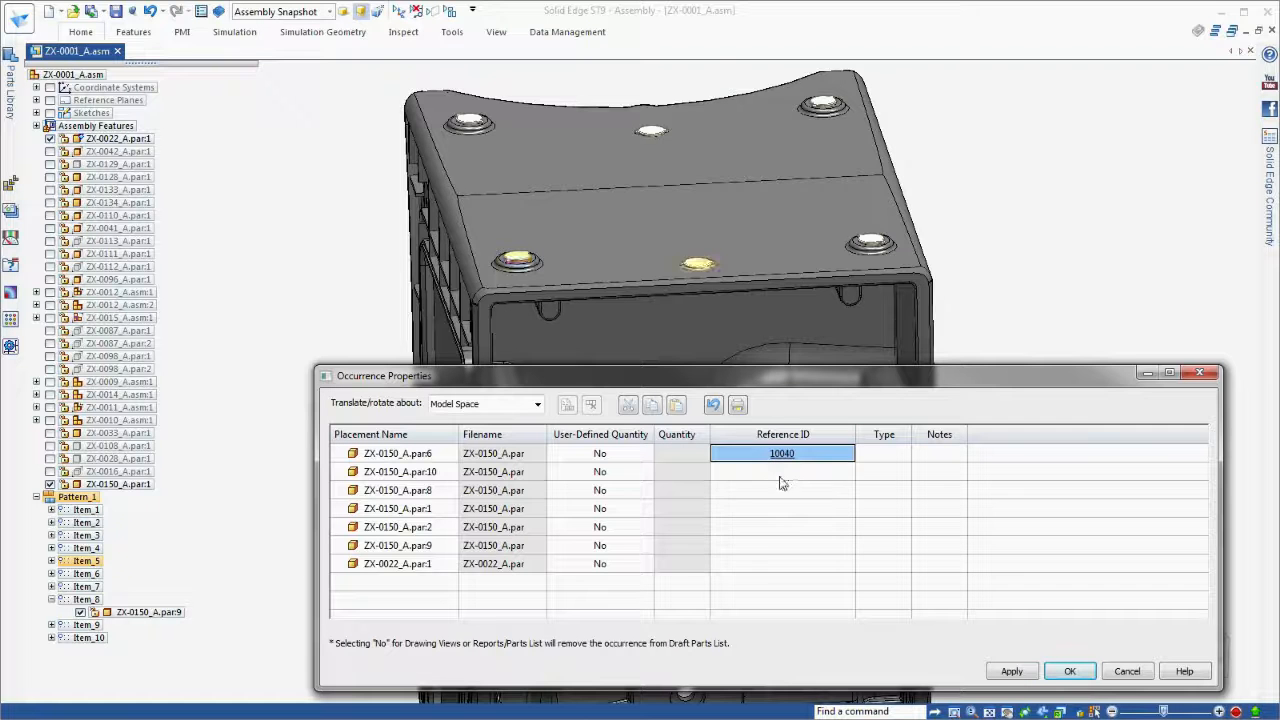
pyautogui.moveTo(777, 471); pyautogui.dragTo(783, 560)
pyautogui.rightClick(783, 556)
pyautogui.click(822, 600)
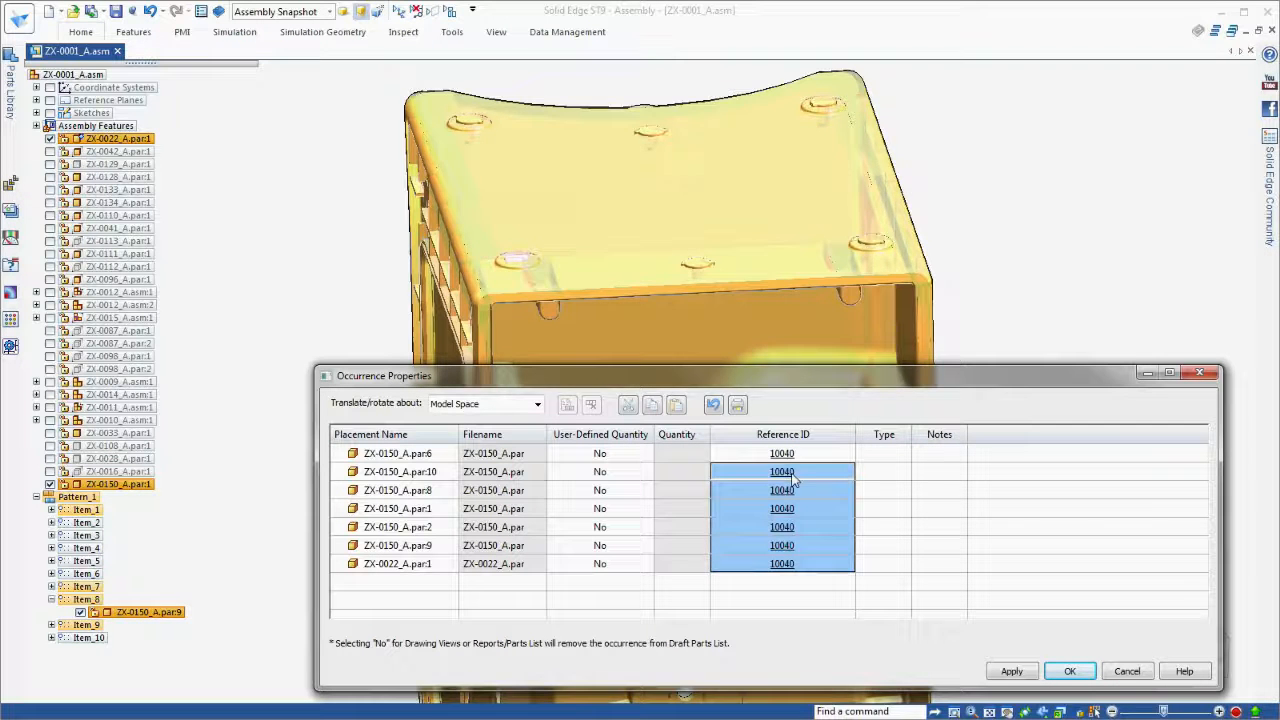
pyautogui.click(808, 474)
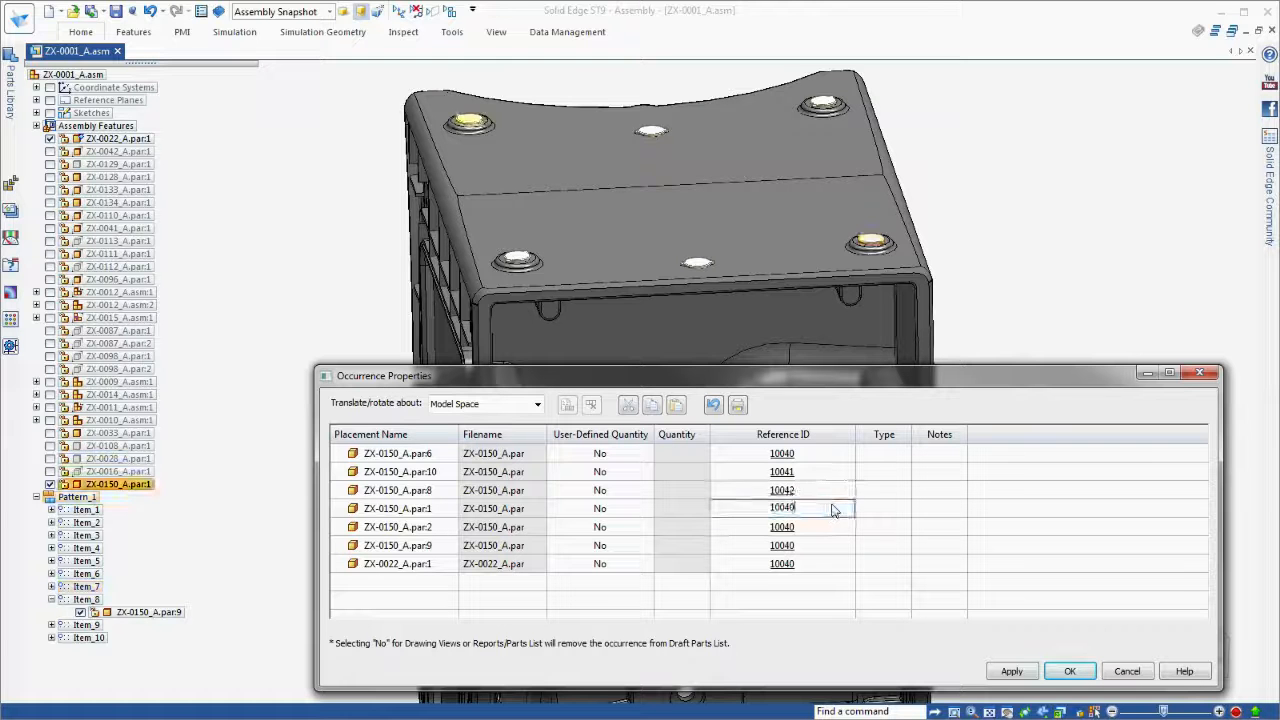
pyautogui.click(817, 566)
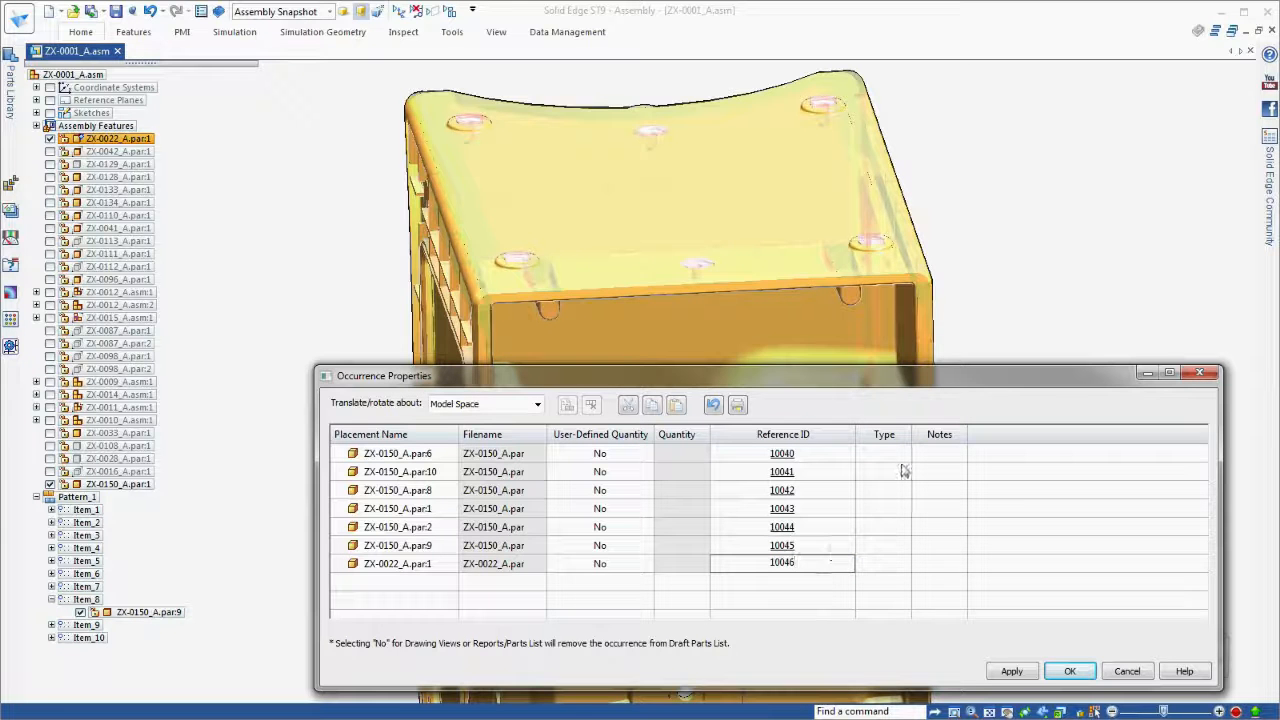
# Set the Type to Foot for 10040 and 10042, Plug for 10041 and 10044, and Foot-Plug for 10043 and 10045.
pyautogui.click(903, 458)
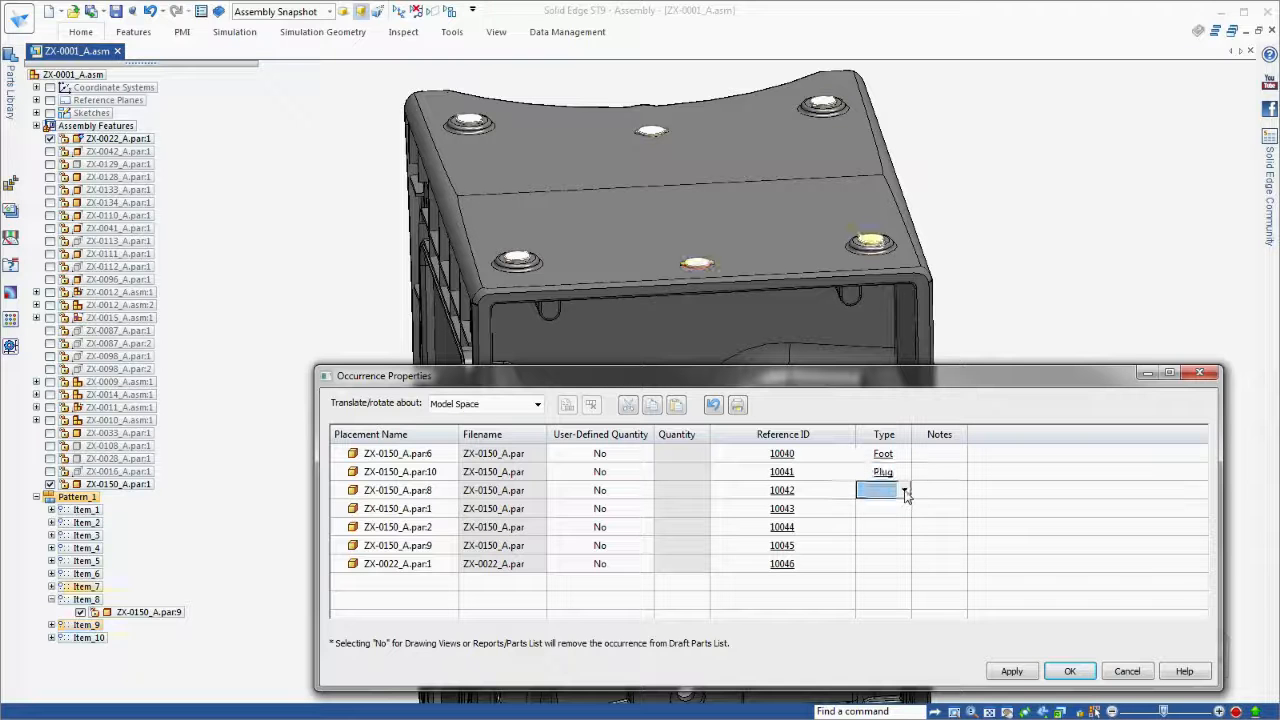
pyautogui.click(905, 511)
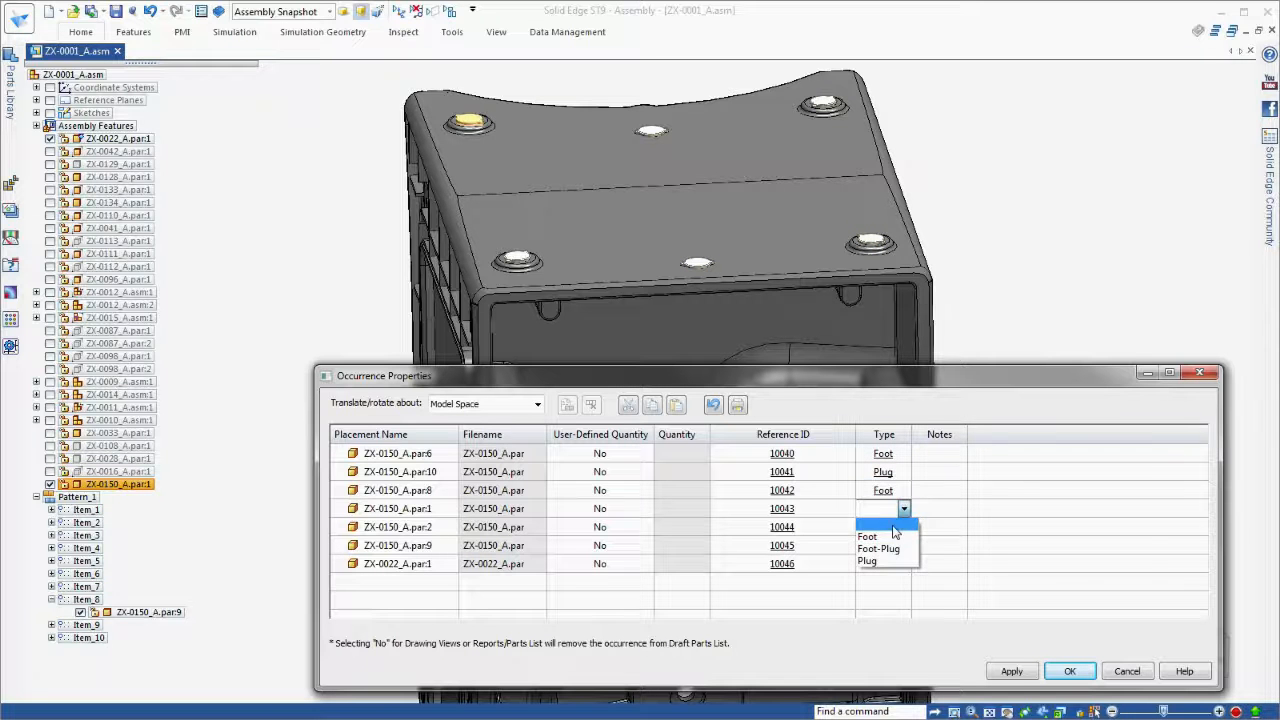
pyautogui.click(882, 545)
pyautogui.click(905, 532)
pyautogui.click(905, 532)
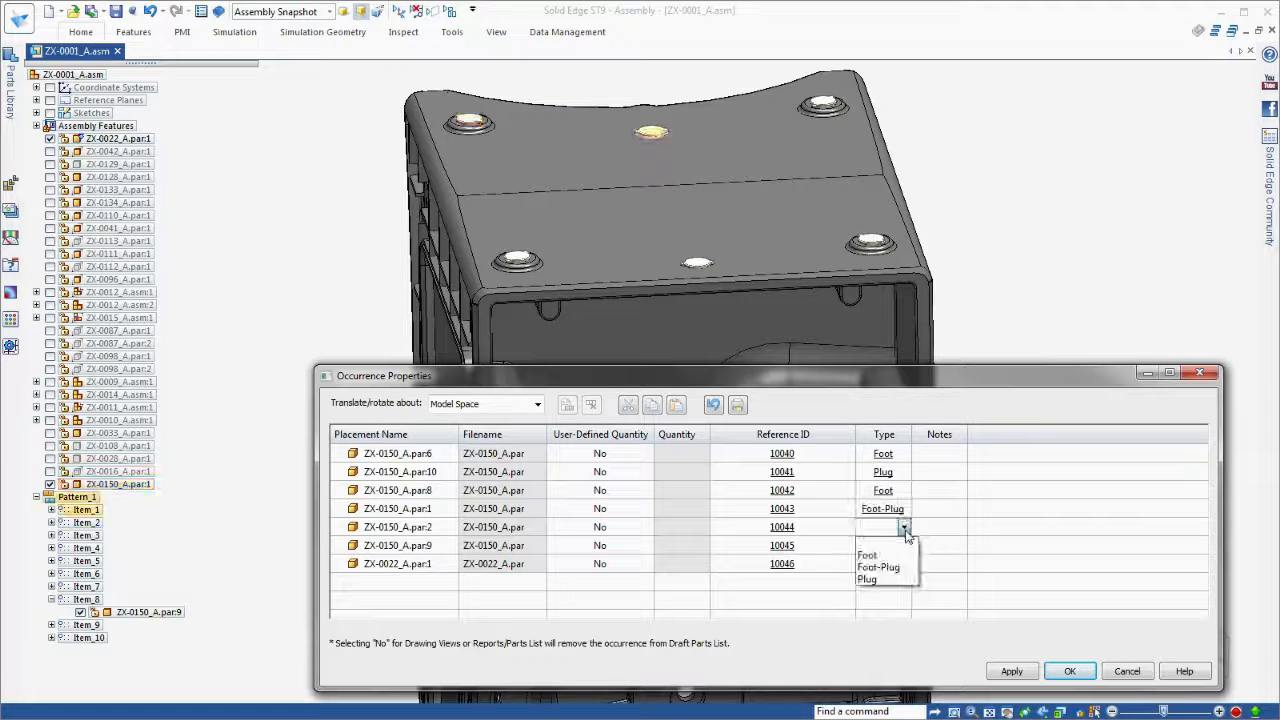
pyautogui.click(867, 580)
pyautogui.click(905, 546)
pyautogui.click(905, 550)
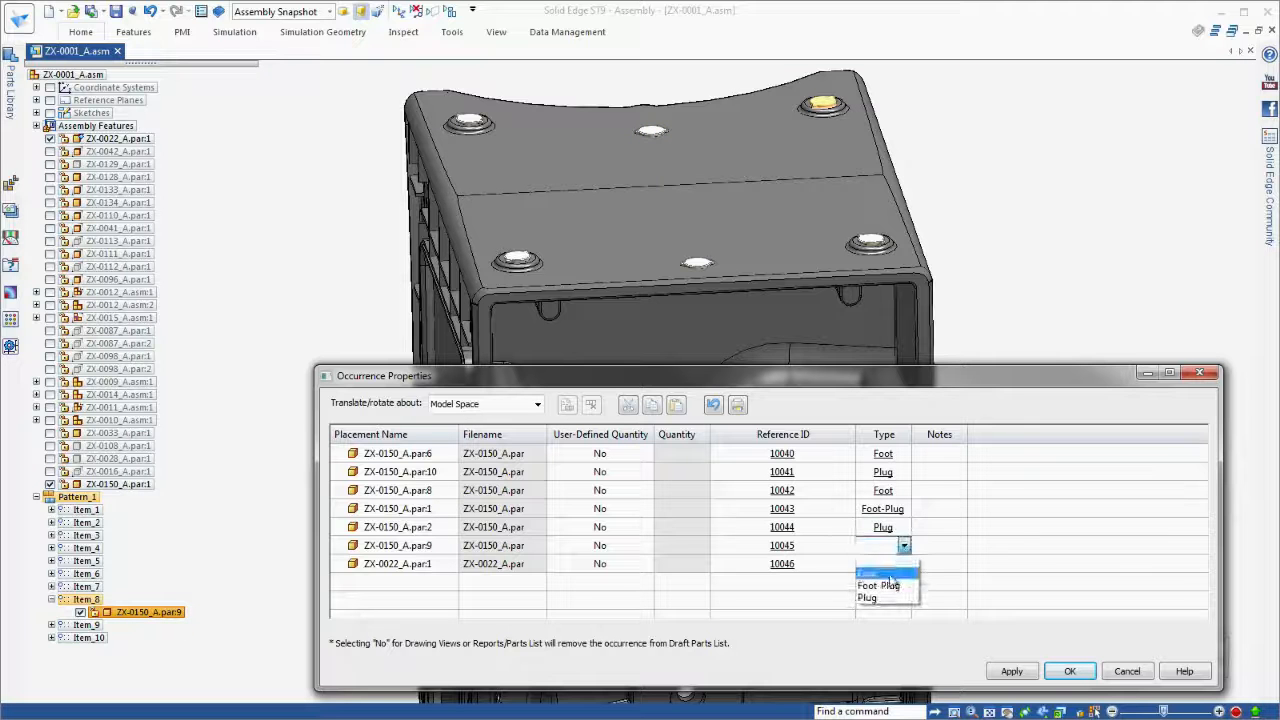
pyautogui.click(880, 586)
# Add the note "Clean Foot Surface" to ZX-0022_A.par:1 and apply the occurrence properties.
pyautogui.click(939, 563)
pyautogui.moveTo(978, 432); pyautogui.dragTo(1105, 433)
pyautogui.write('Clean Foot Surfa')
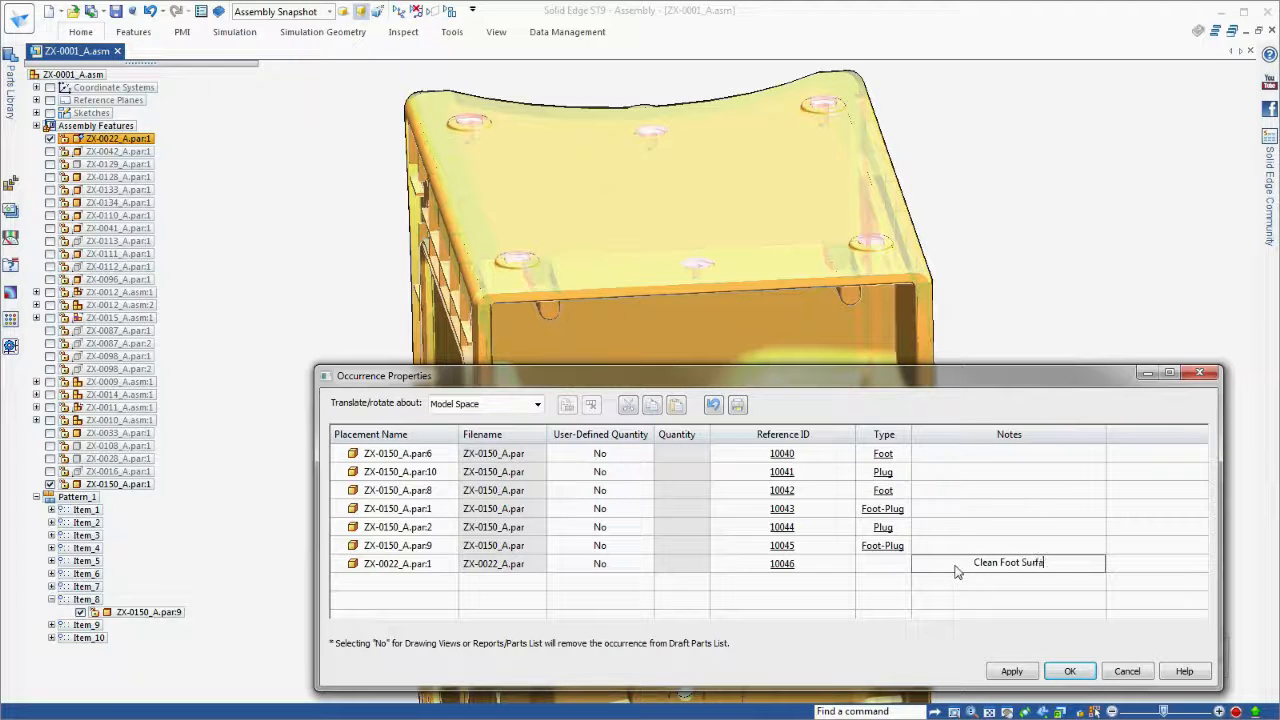
pyautogui.click(1012, 671)
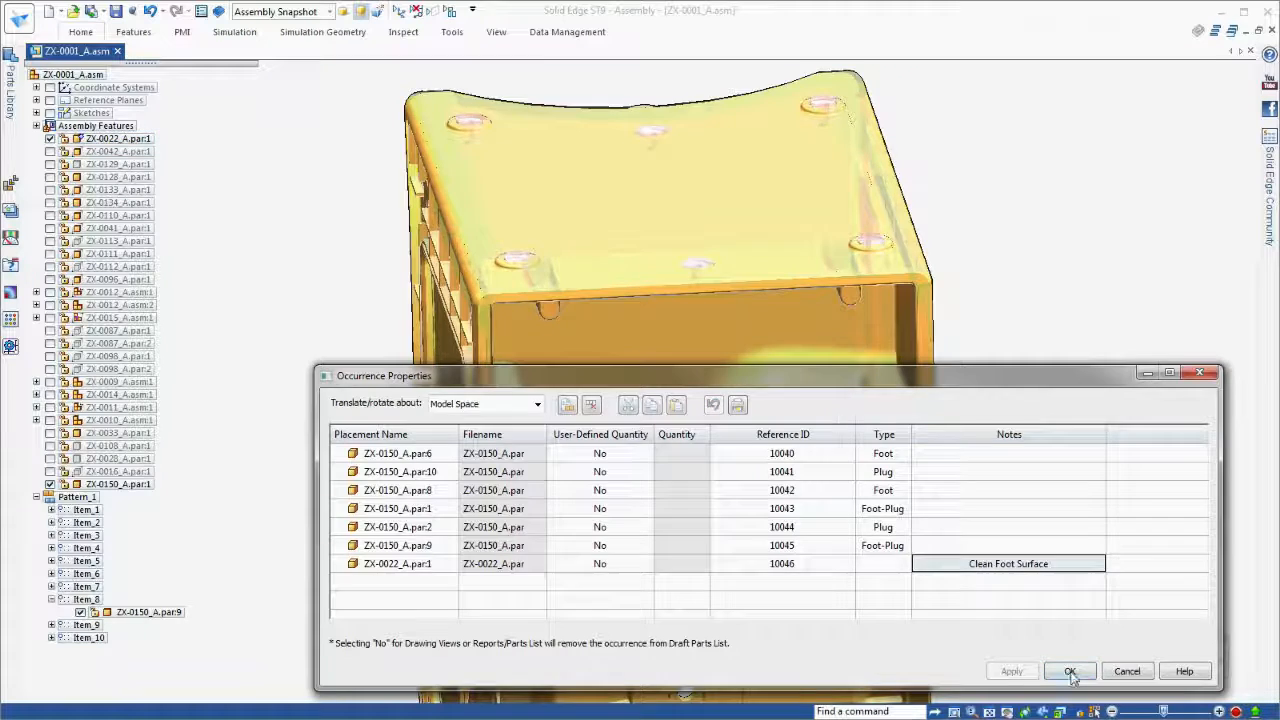
pyautogui.click(1070, 671)
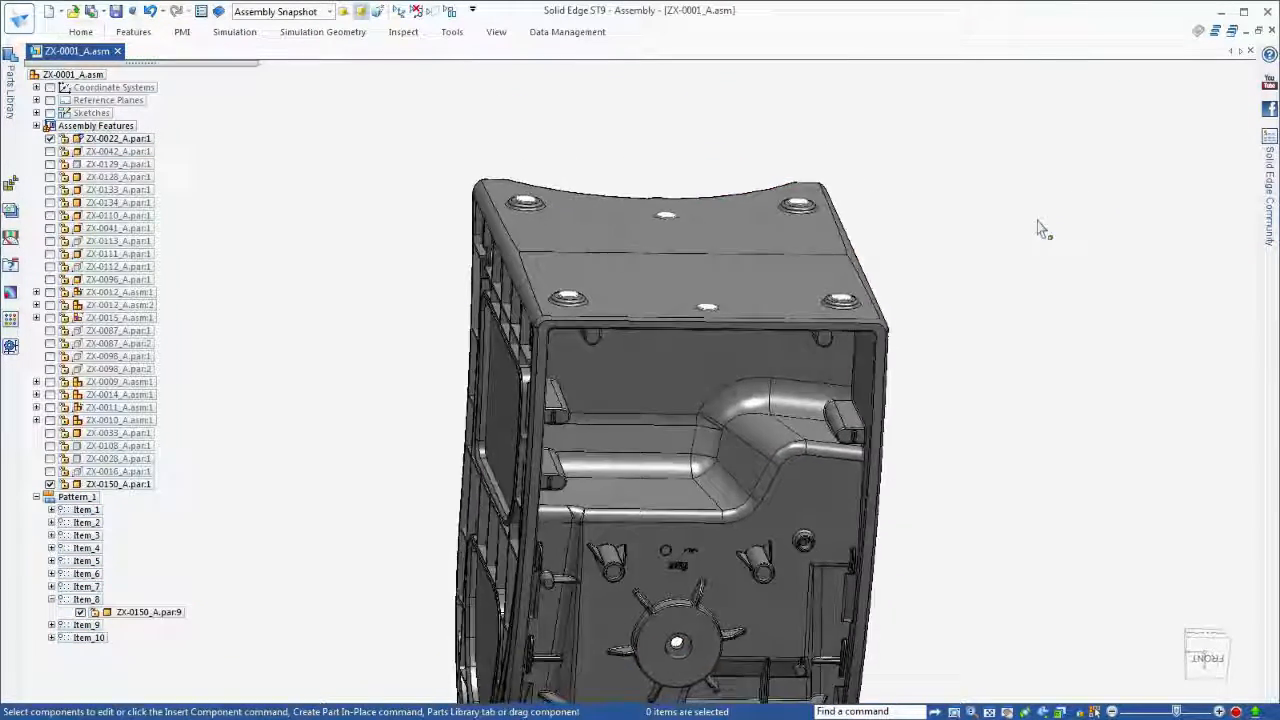
# Create a query named "Feet to machine" that finds parts whose custom occurrence property Type contains Foot.
pyautogui.click(11, 264)
pyautogui.click(33, 91)
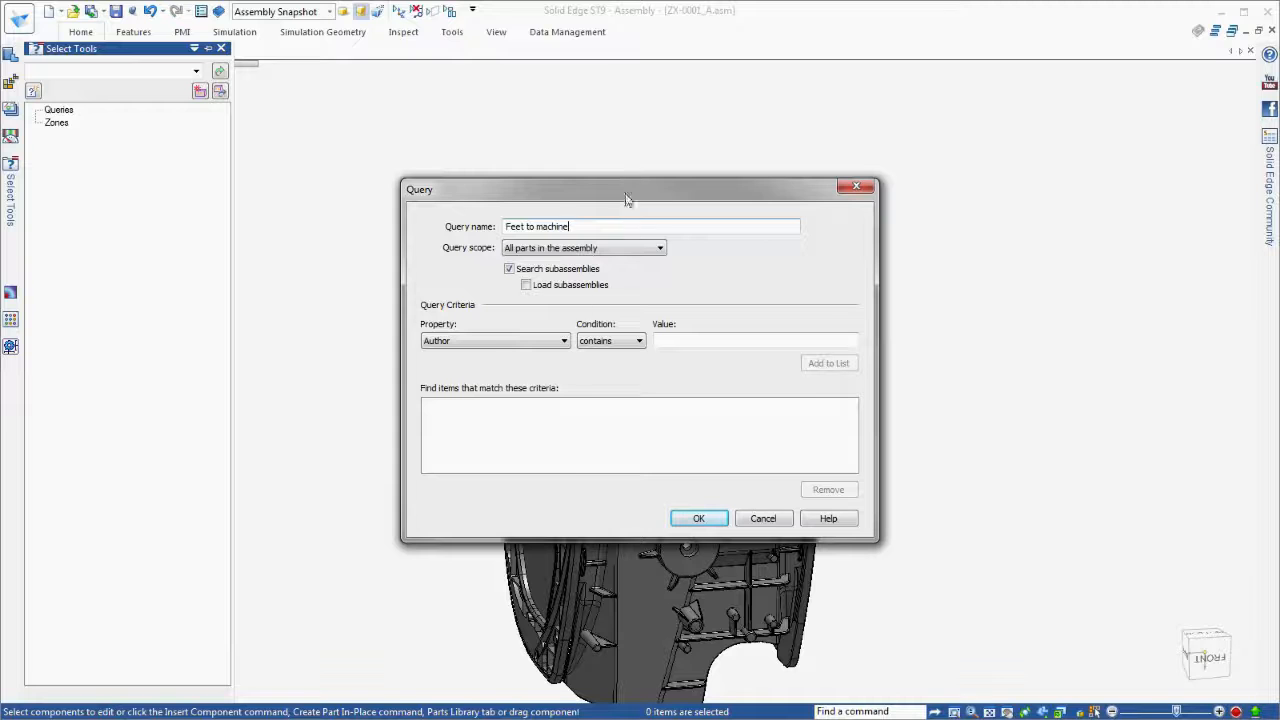
pyautogui.click(490, 341)
pyautogui.click(503, 410)
pyautogui.click(563, 364)
pyautogui.click(457, 402)
pyautogui.click(697, 338)
pyautogui.write('Foot')
pyautogui.click(829, 363)
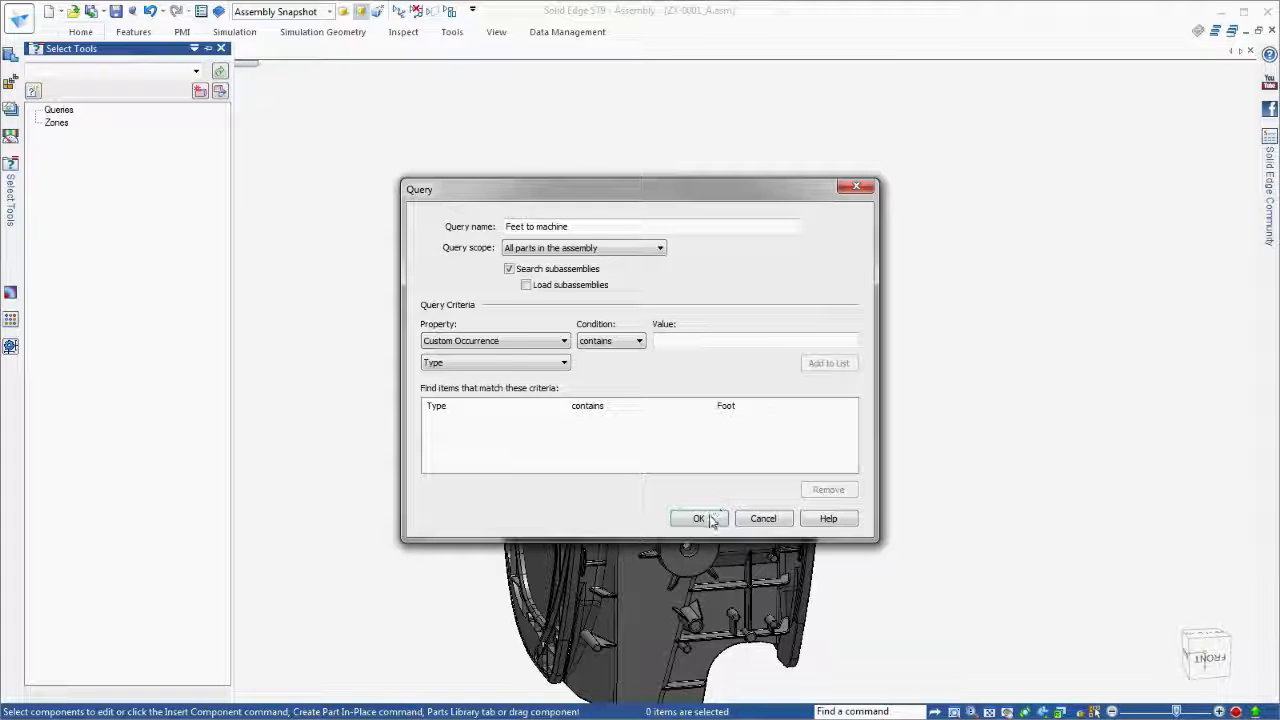
pyautogui.click(699, 518)
# Run the "Feet to machine" query on the assembly.
pyautogui.click(368, 120)
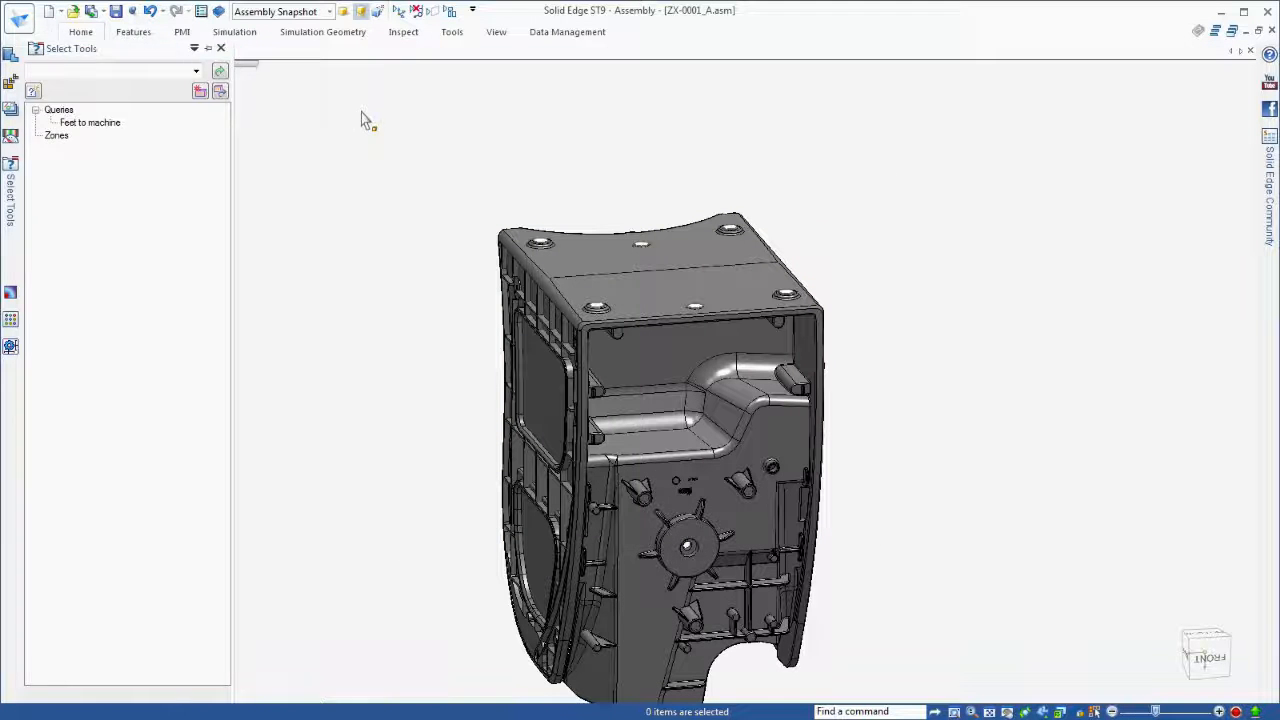
pyautogui.click(12, 180)
pyautogui.click(88, 124)
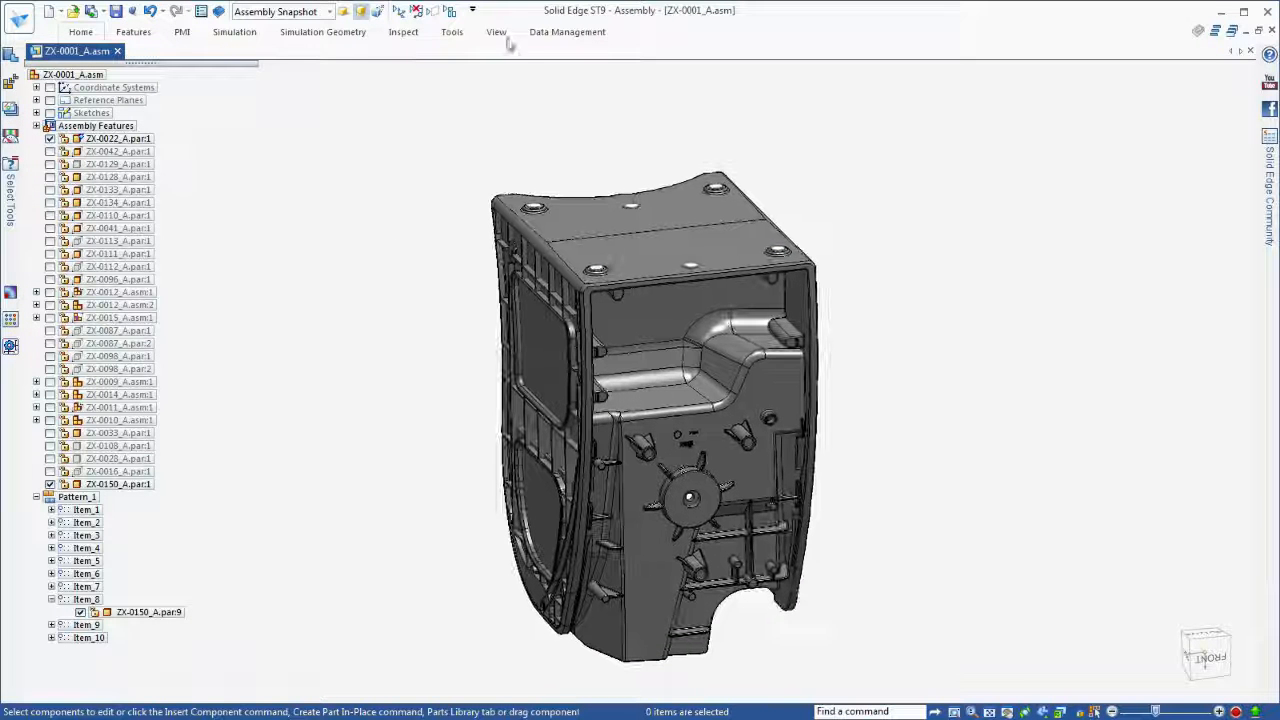
# Save the current view orientation as a named view called "Feet".
pyautogui.click(496, 31)
pyautogui.click(240, 112)
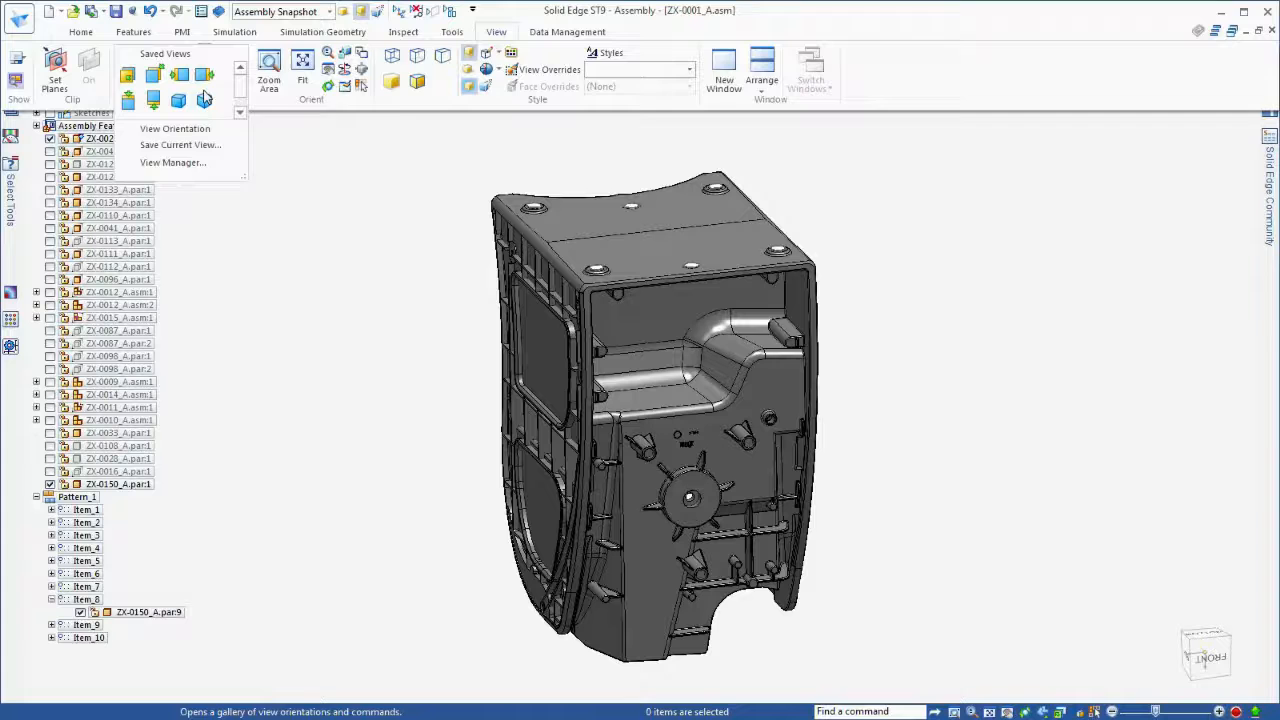
pyautogui.click(180, 145)
pyautogui.write('Feet')
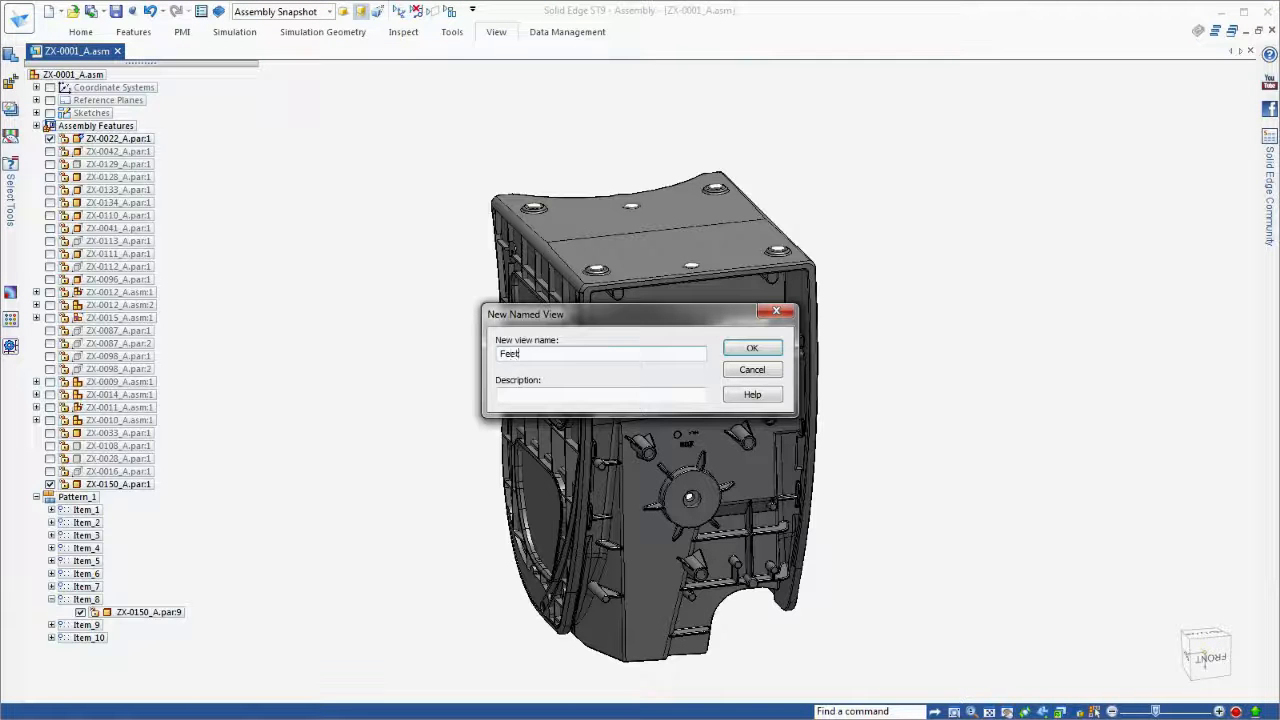
pyautogui.click(752, 348)
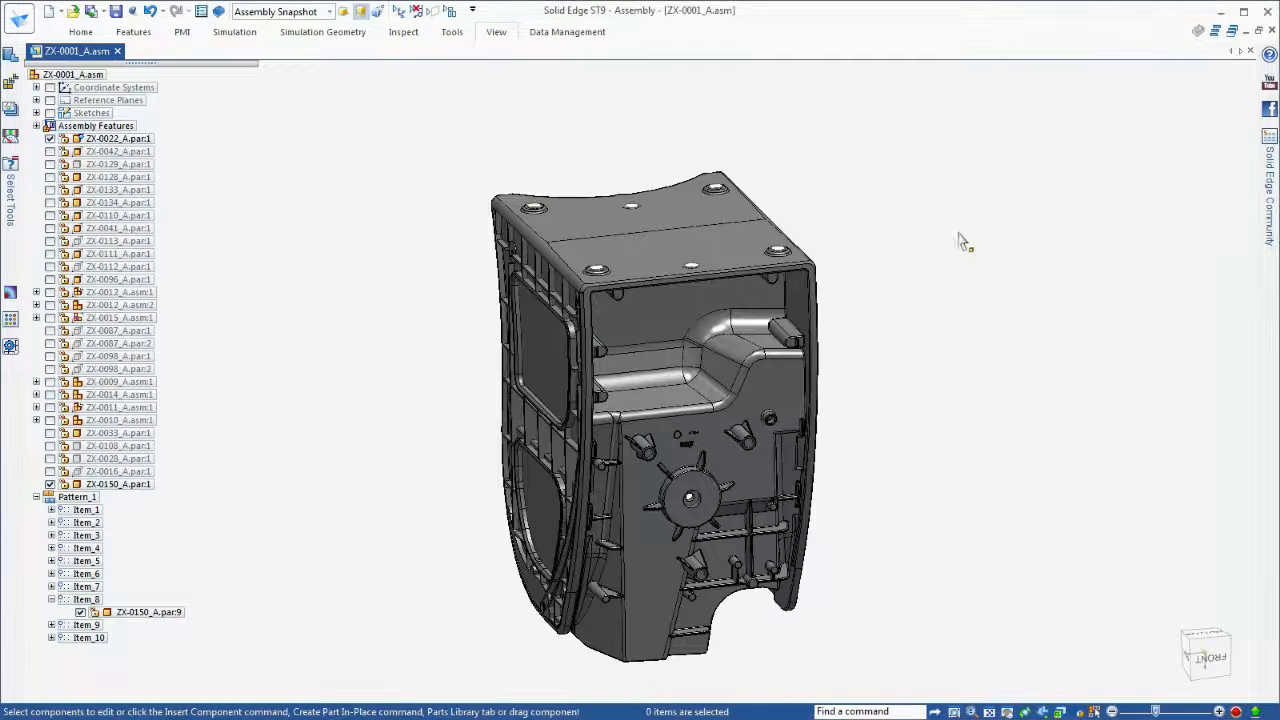
# Create a drawing of ZX-0001_A.asm from the ISO Draft.dft template using the Drawing View Creation Wizard.
pyautogui.rightClick(88, 75)
pyautogui.click(228, 397)
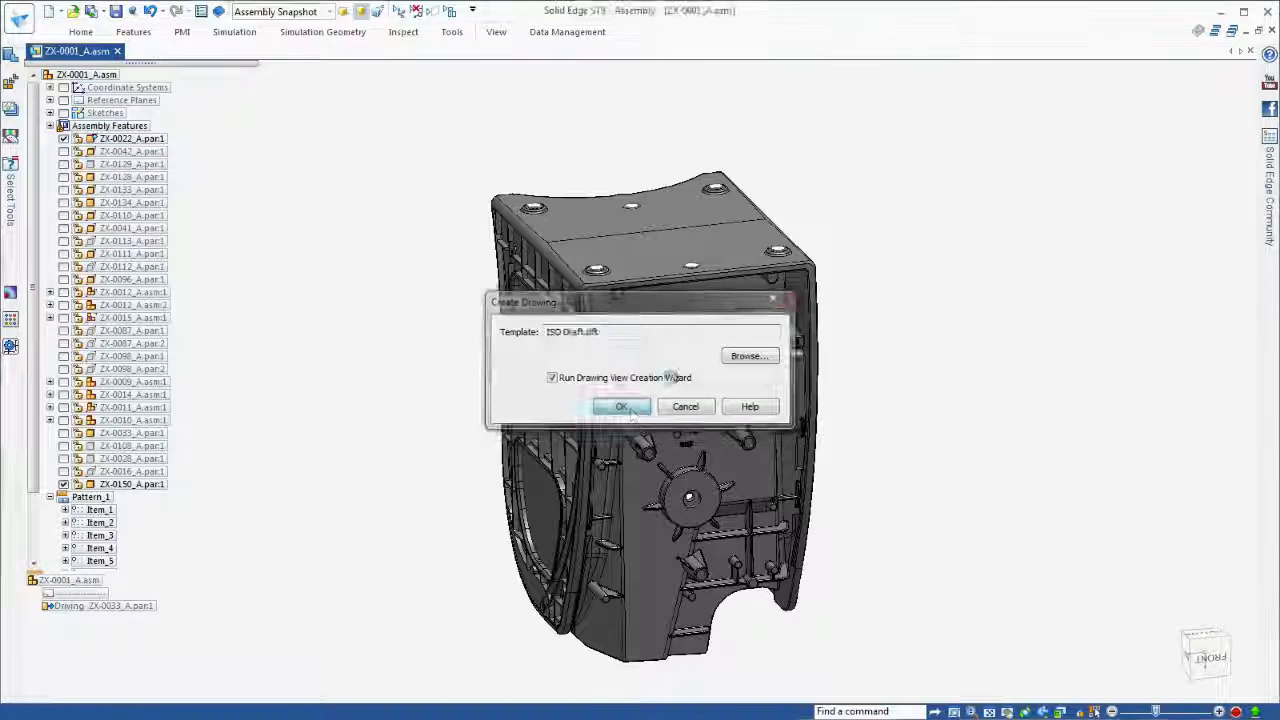
pyautogui.click(622, 410)
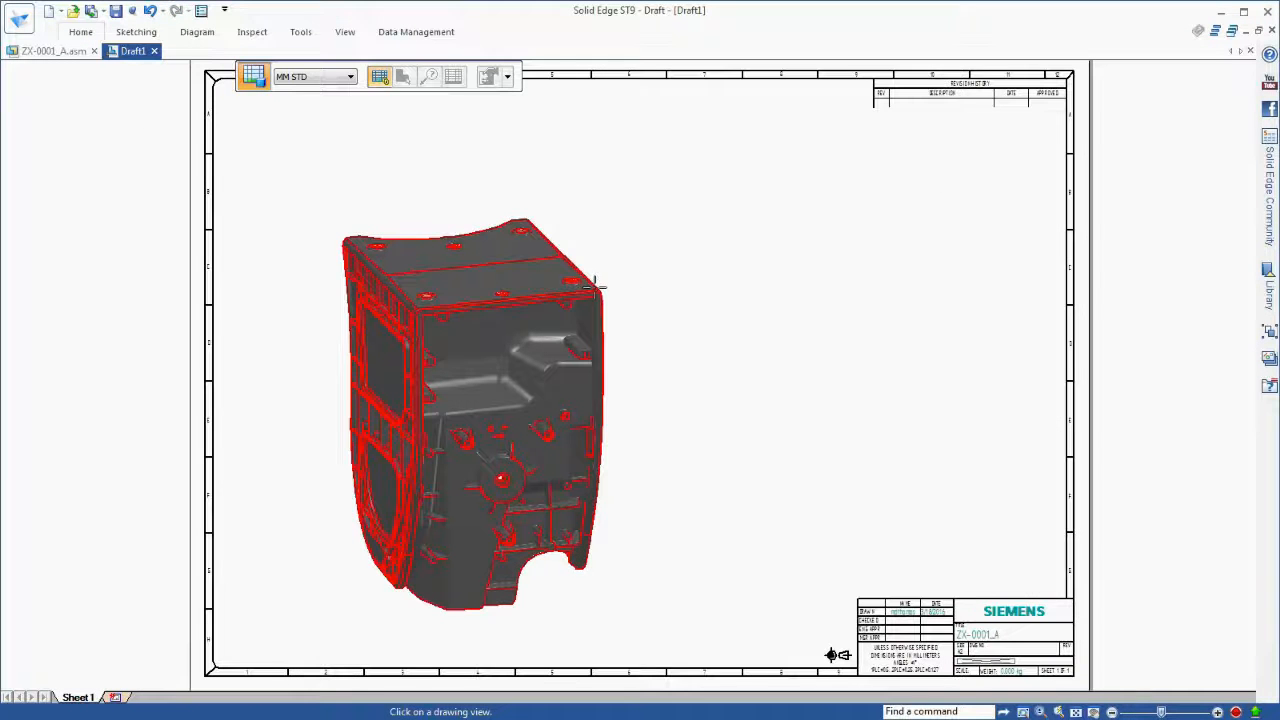
# Start a parts list for the housing drawing view using the saved "Occurrence properties" settings.
pyautogui.click(603, 289)
pyautogui.click(507, 76)
pyautogui.scroll(-3, 520, 100)
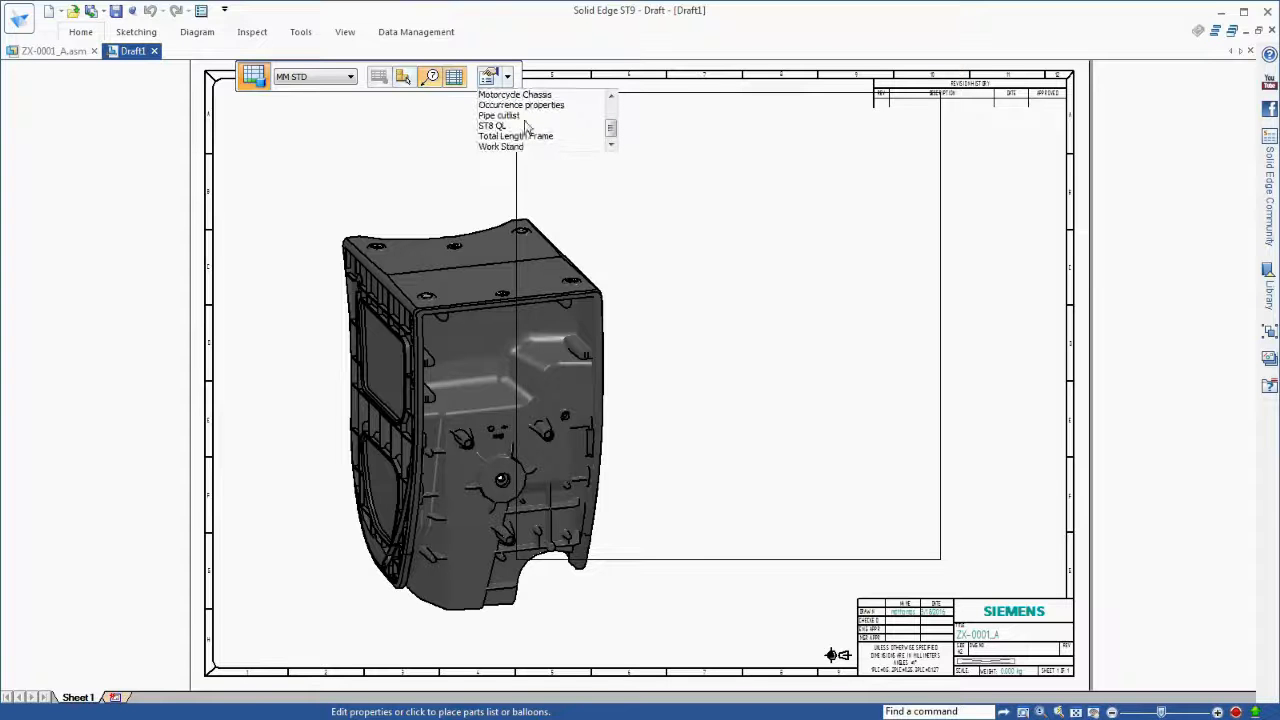
pyautogui.click(521, 105)
# Set the parts list configuration to Assembly Snapshot and place the list with its balloons beside the housing view.
pyautogui.click(488, 76)
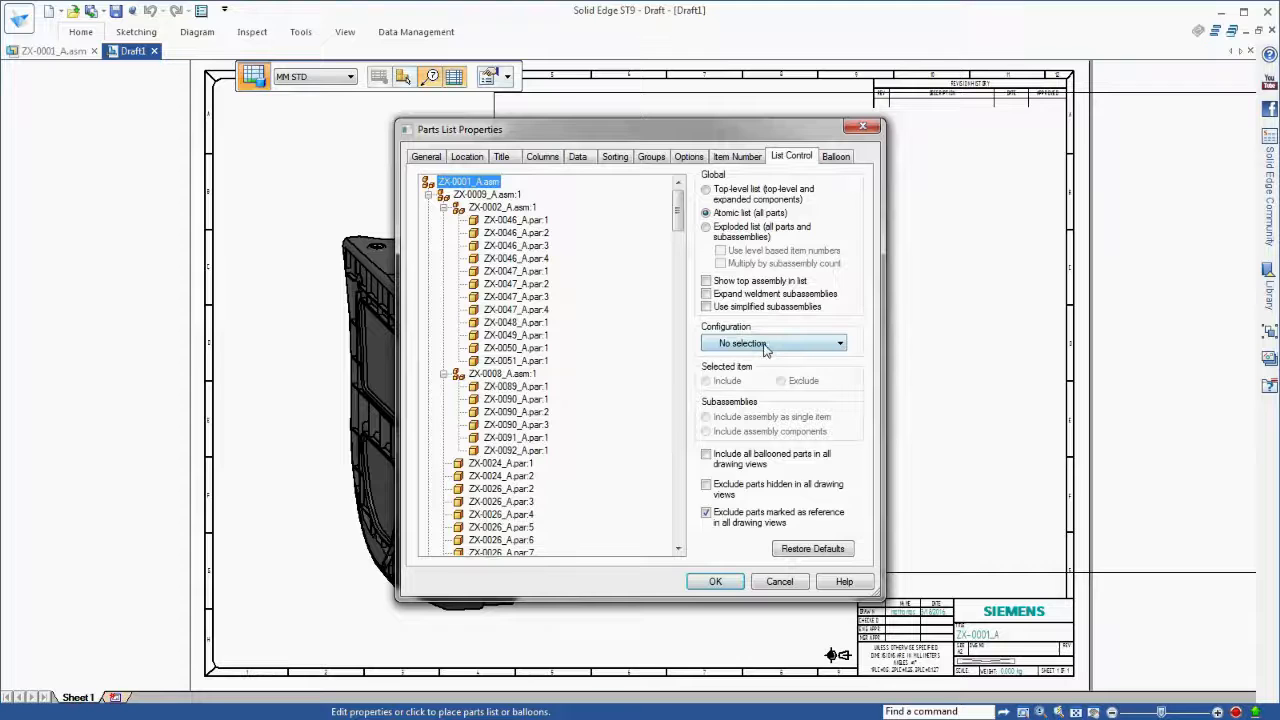
pyautogui.click(766, 345)
pyautogui.click(760, 448)
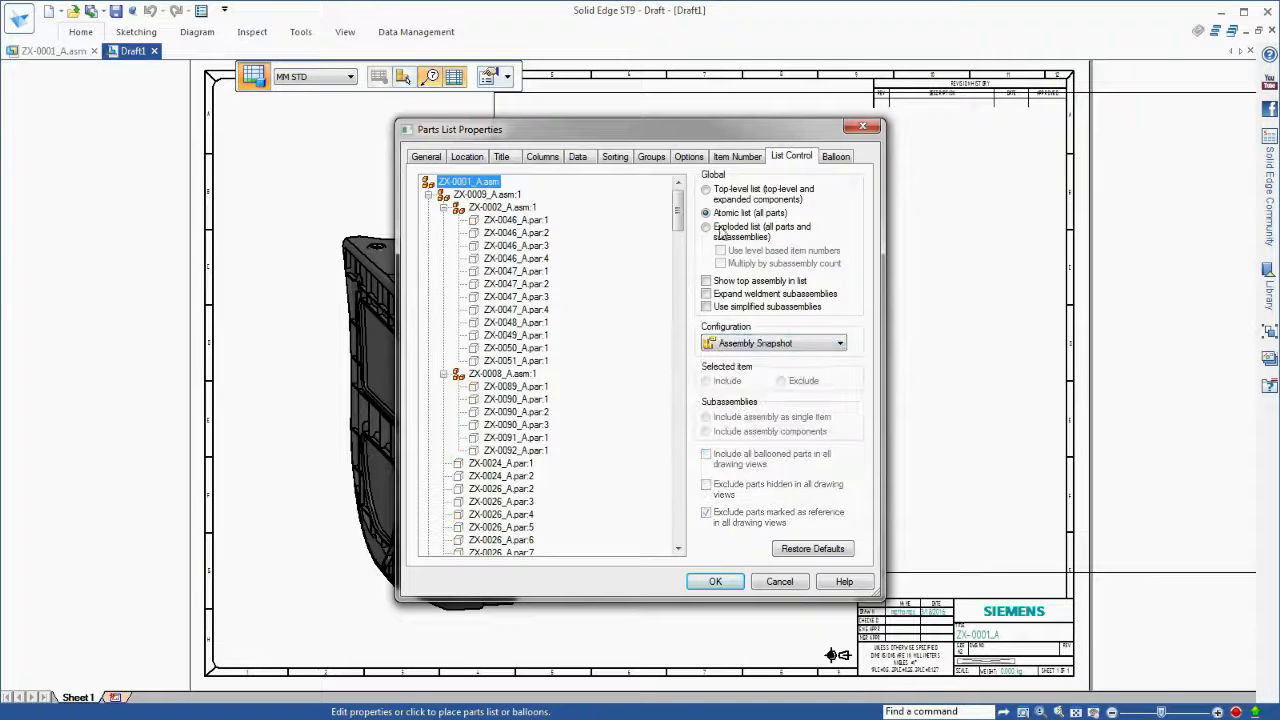
pyautogui.click(716, 582)
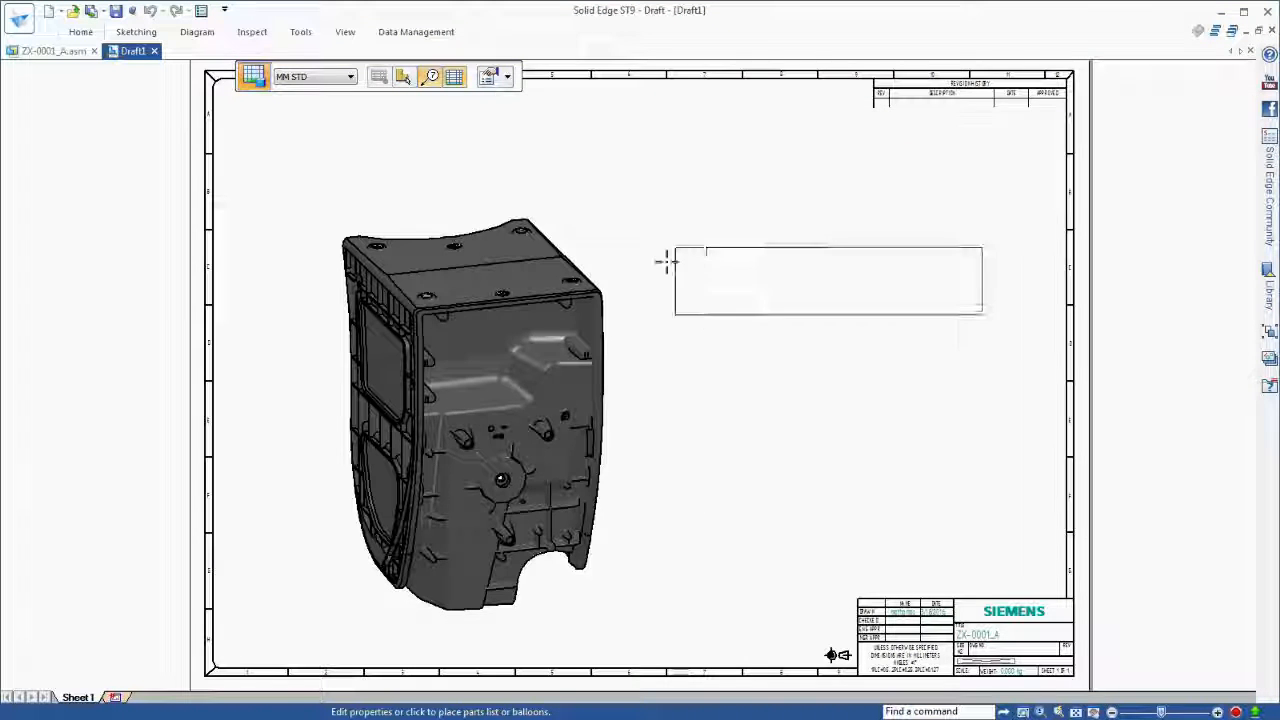
pyautogui.click(686, 237)
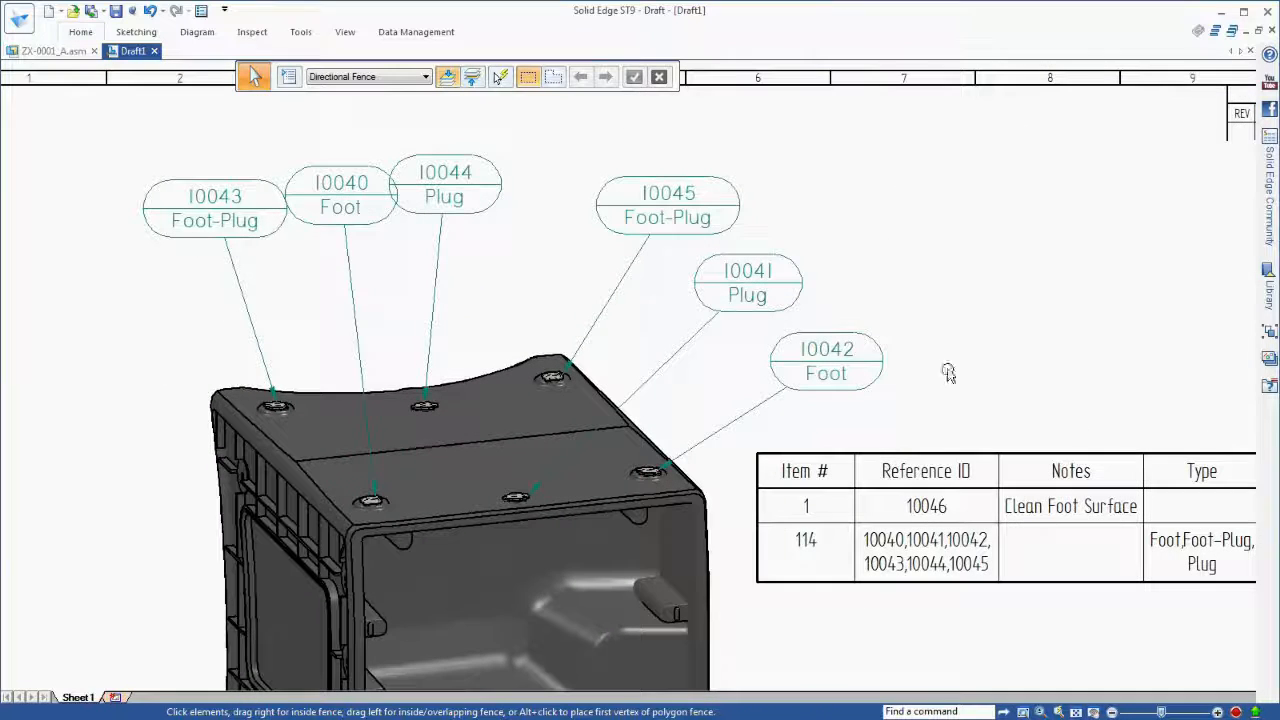